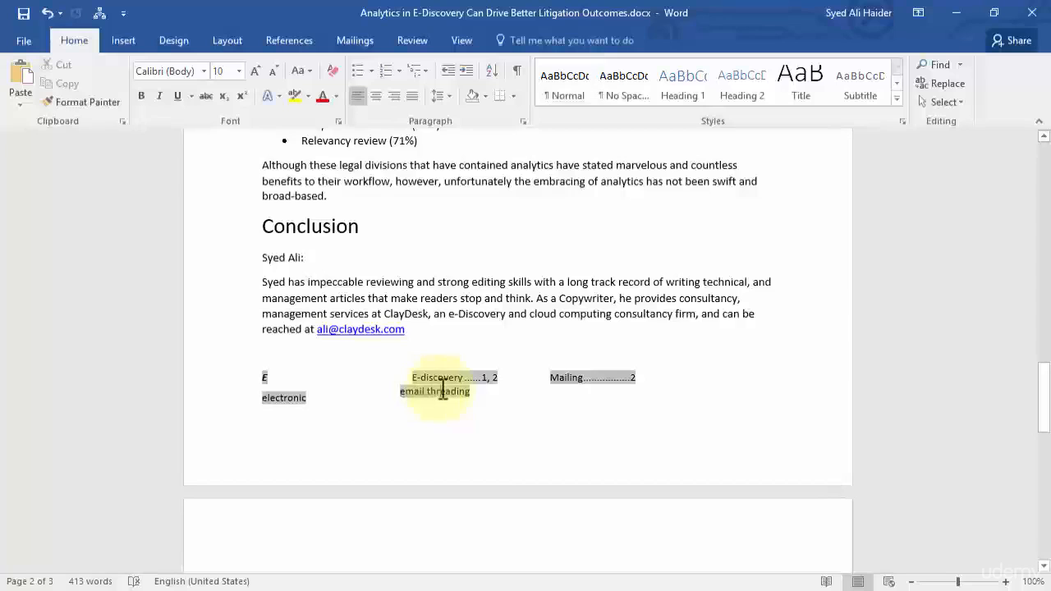
# Step: Examine the index at the document's end and the built-in table of contents styles
pyautogui.click(661, 369)
pyautogui.scroll(2, 689, 382)
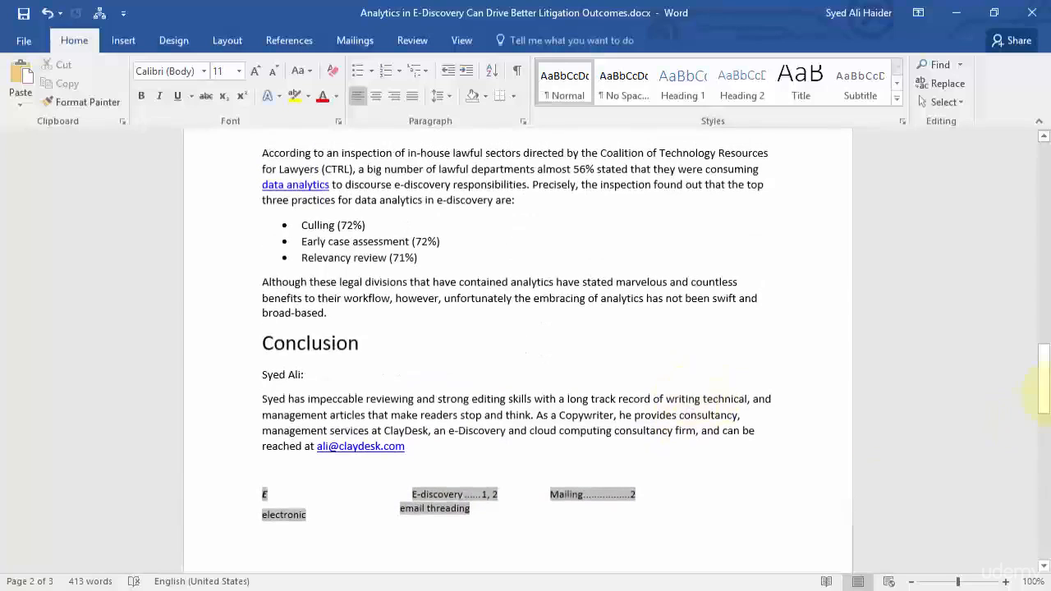
pyautogui.moveTo(1044, 364); pyautogui.dragTo(1044, 164)
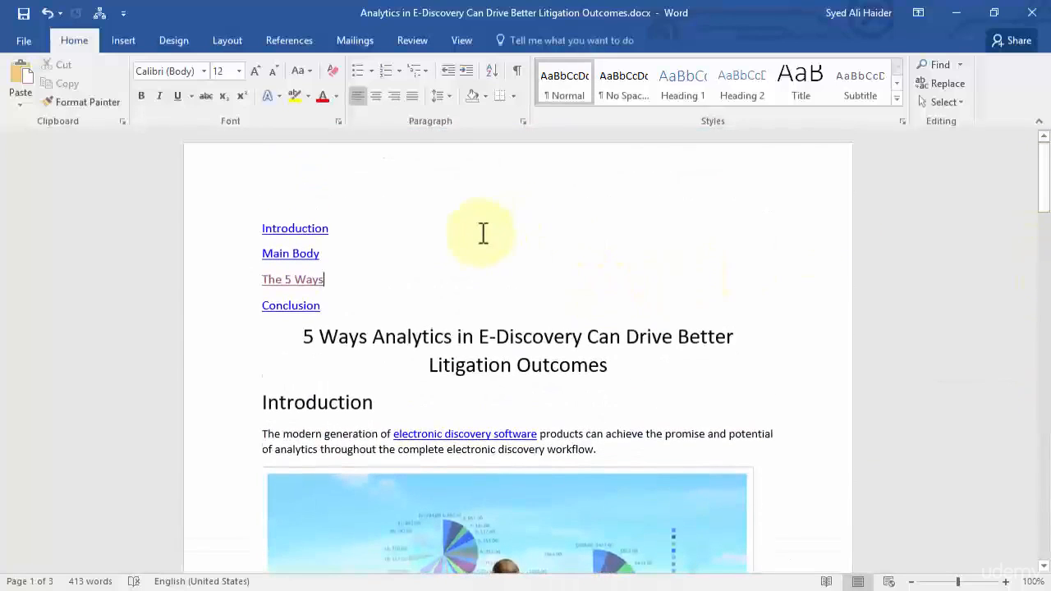
pyautogui.click(295, 39)
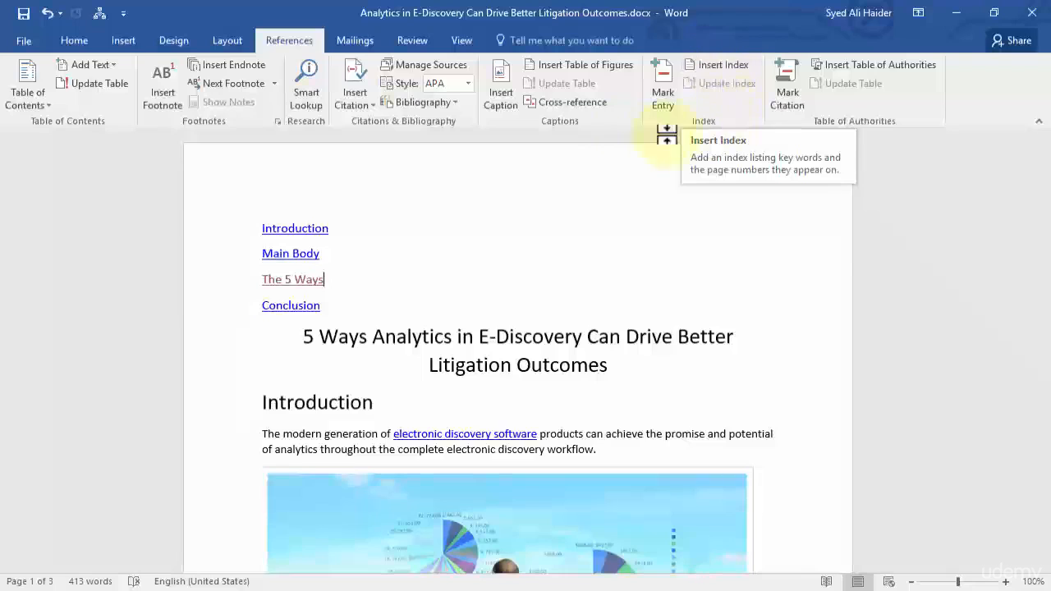
pyautogui.click(51, 115)
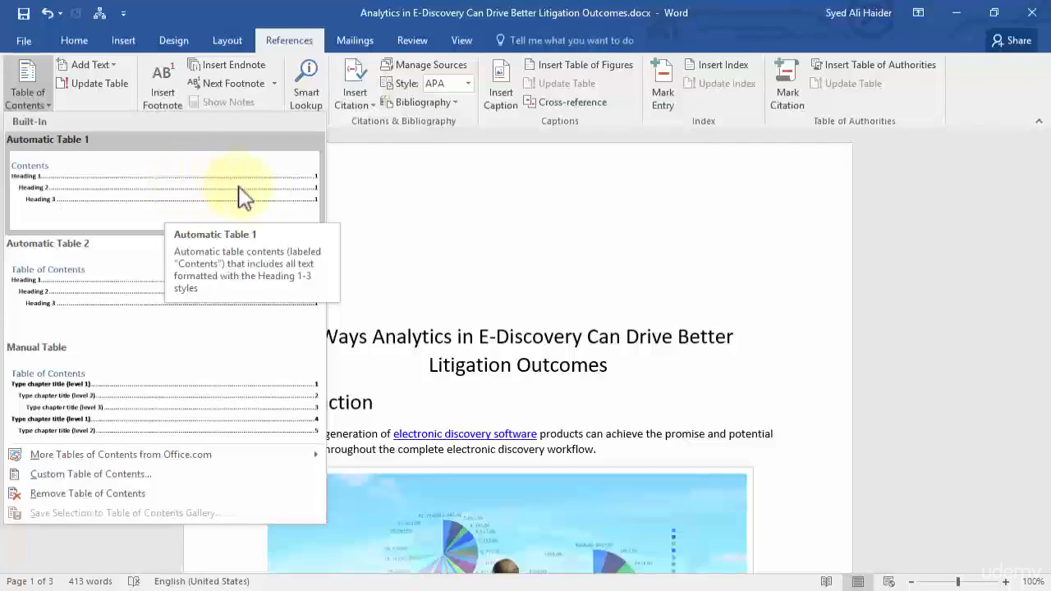
pyautogui.click(402, 398)
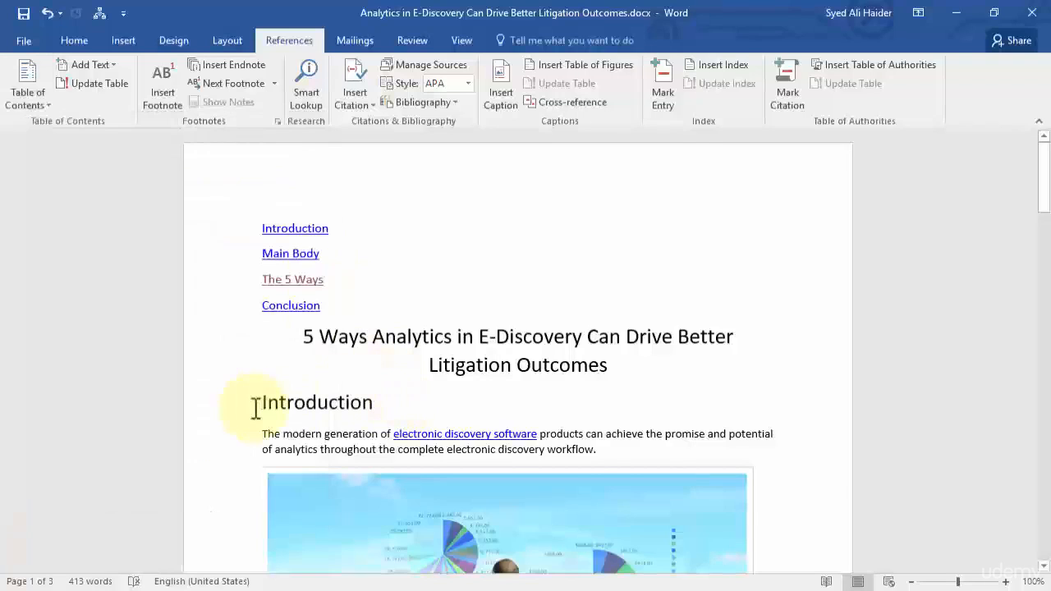
# Step: Apply the Heading 1 style to the Introduction heading on the first page
pyautogui.scroll(-15, 351, 300)
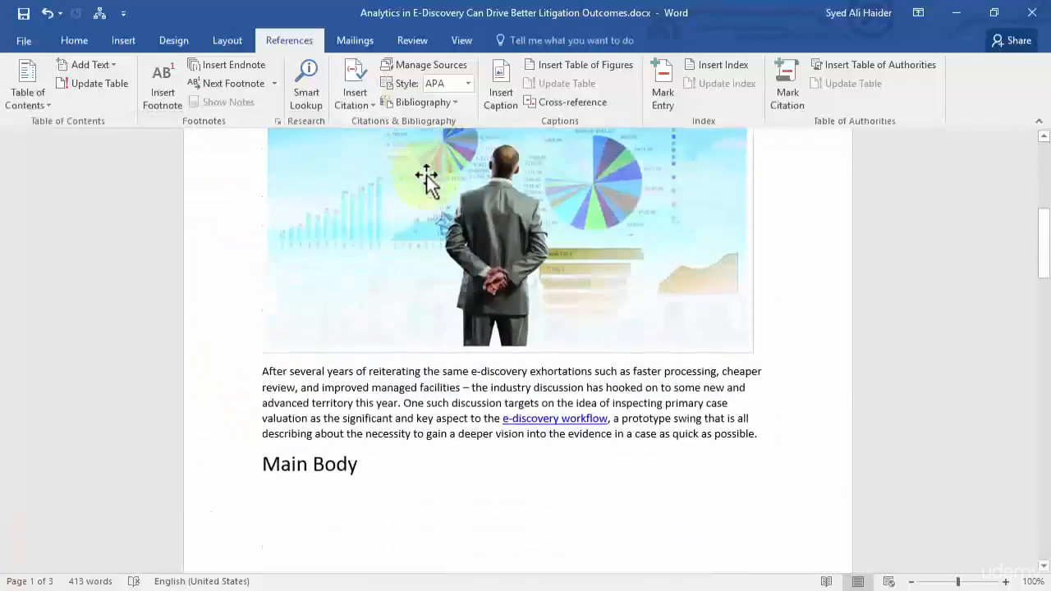
pyautogui.scroll(-7, 353, 206)
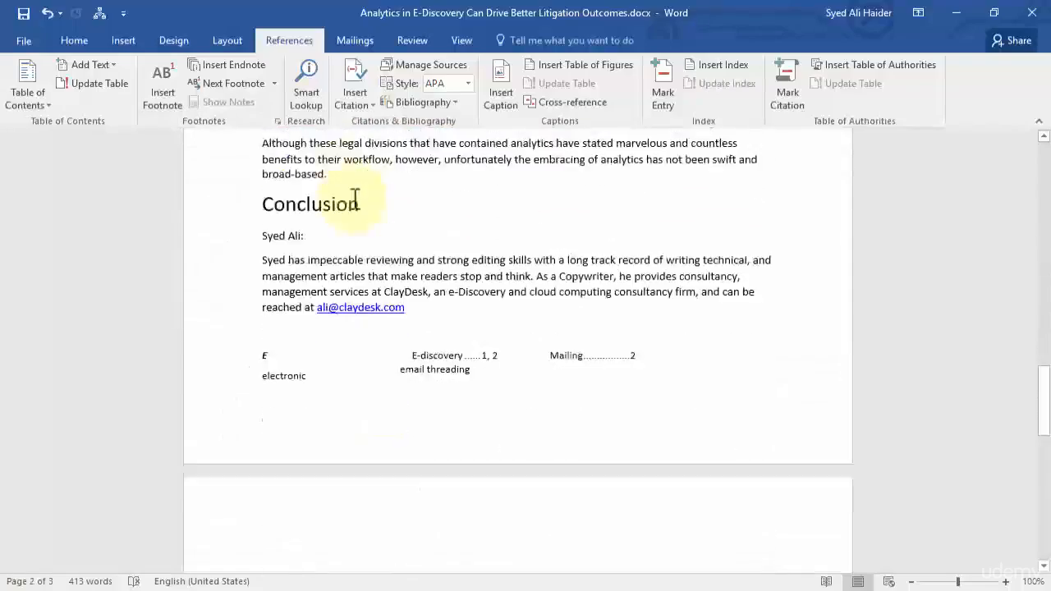
pyautogui.scroll(12, 370, 199)
pyautogui.scroll(6, 373, 198)
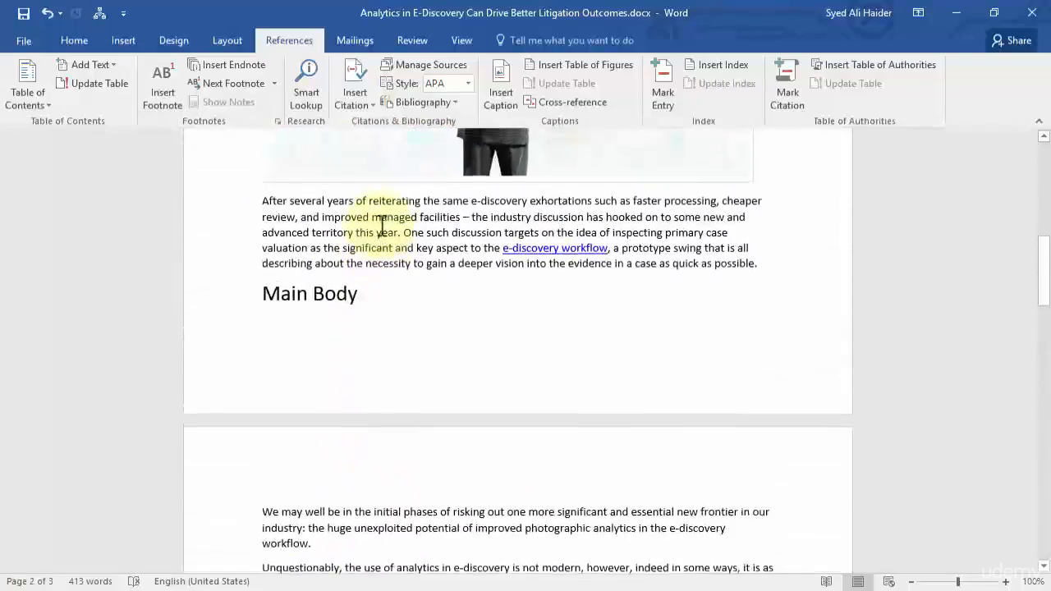
pyautogui.scroll(5, 411, 262)
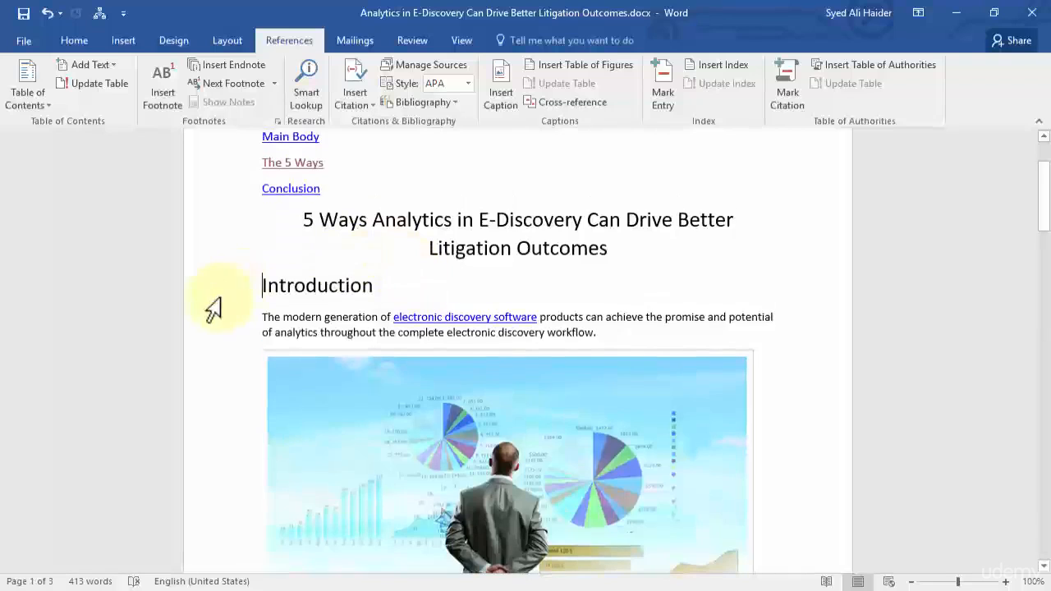
pyautogui.click(211, 296)
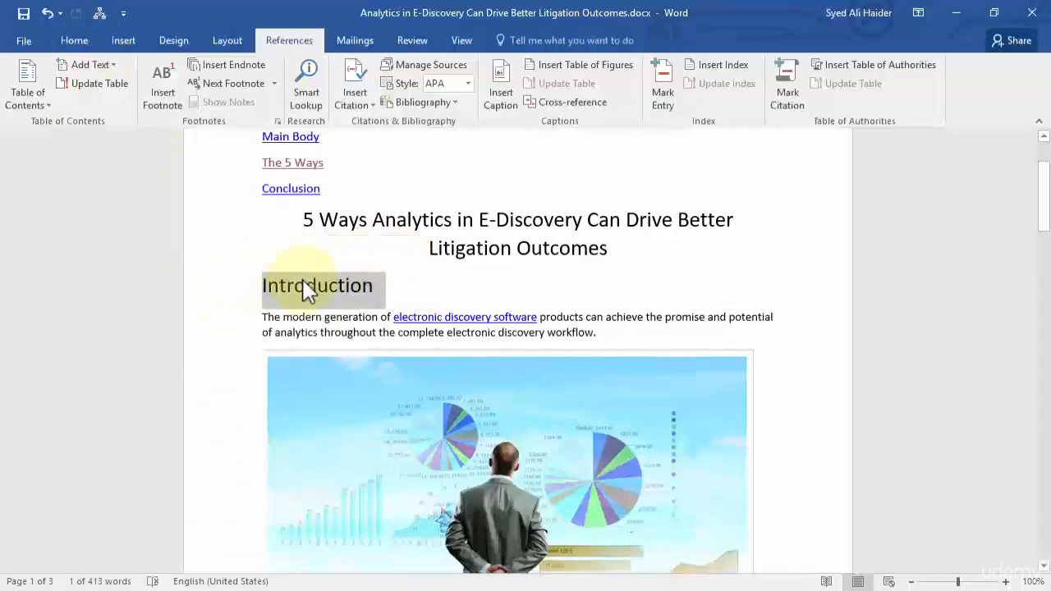
pyautogui.click(74, 40)
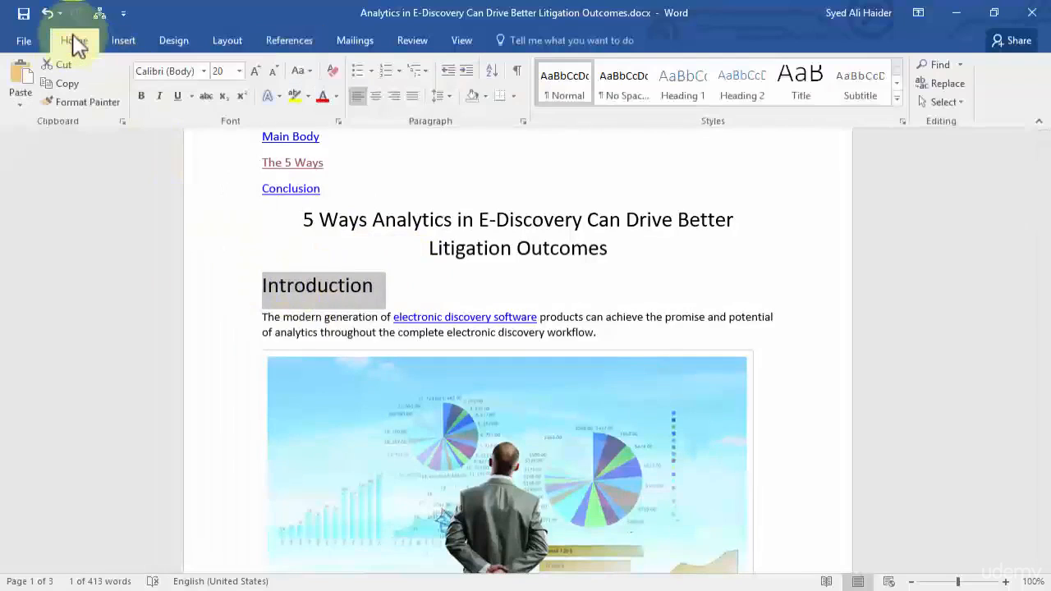
pyautogui.click(696, 98)
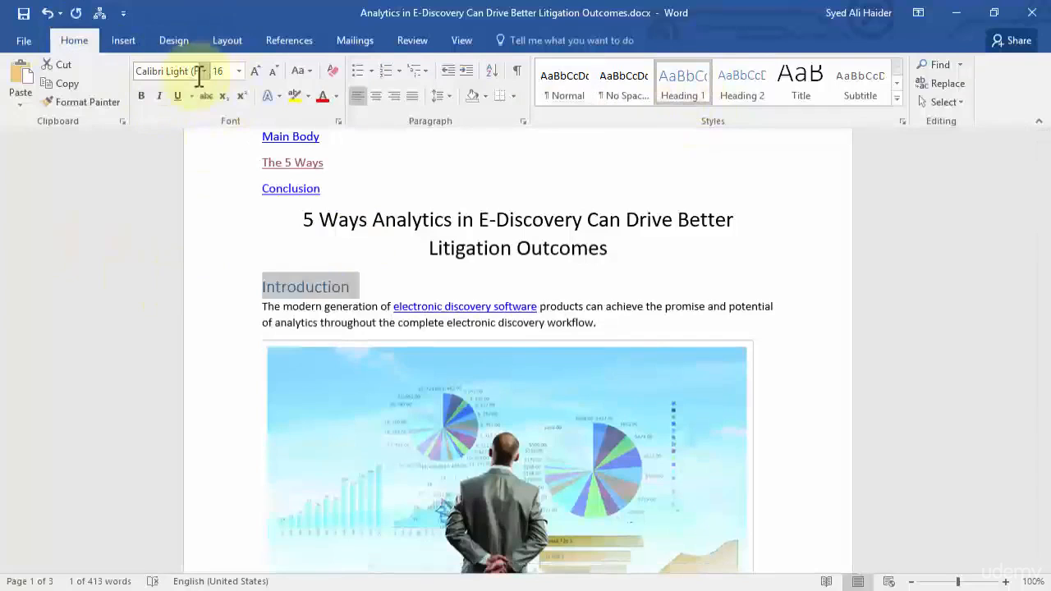
# Step: Format the Introduction heading in black, bold, 26-point text
pyautogui.click(337, 96)
pyautogui.click(335, 150)
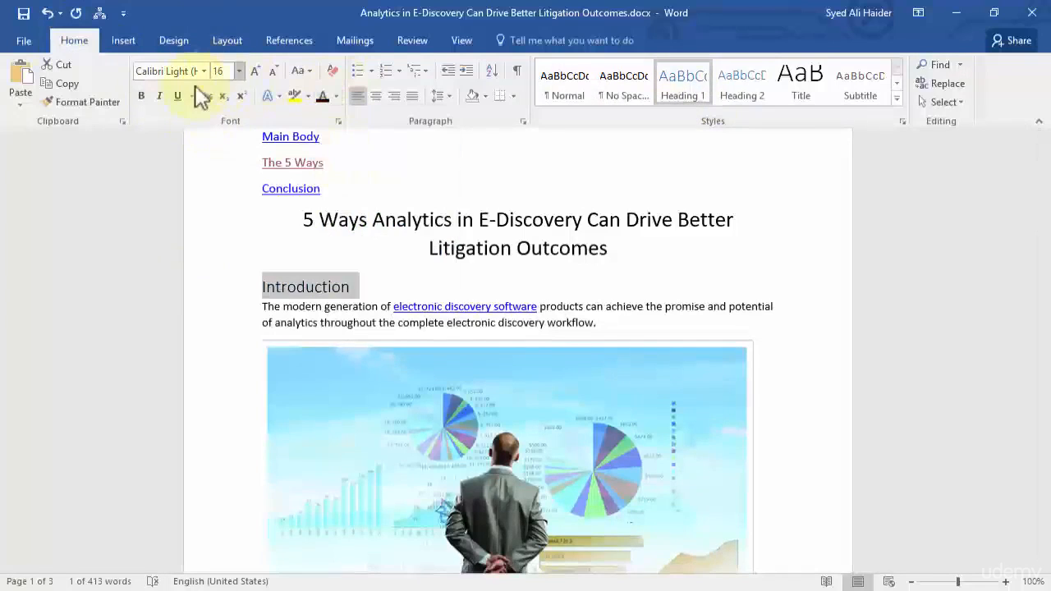
pyautogui.click(142, 96)
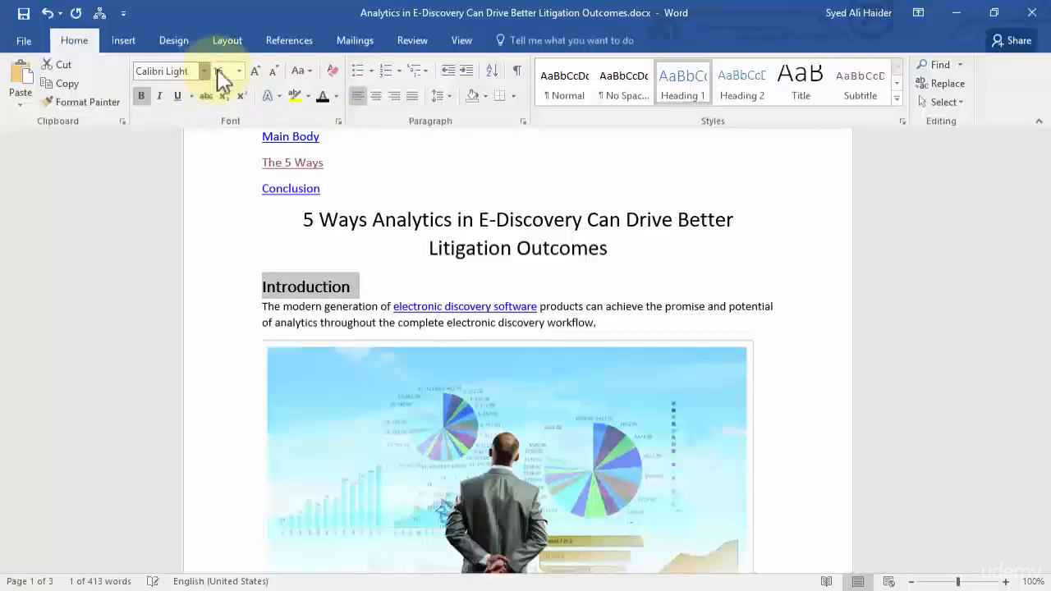
pyautogui.click(239, 72)
pyautogui.click(254, 71)
pyautogui.click(255, 70)
pyautogui.click(254, 71)
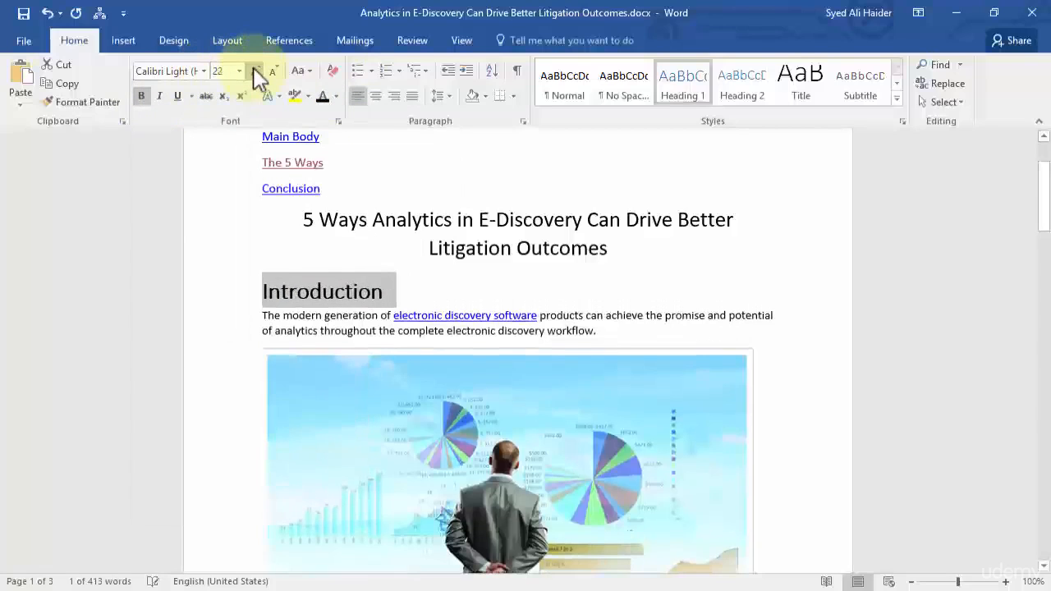
pyautogui.click(255, 71)
pyautogui.click(255, 70)
pyautogui.click(420, 296)
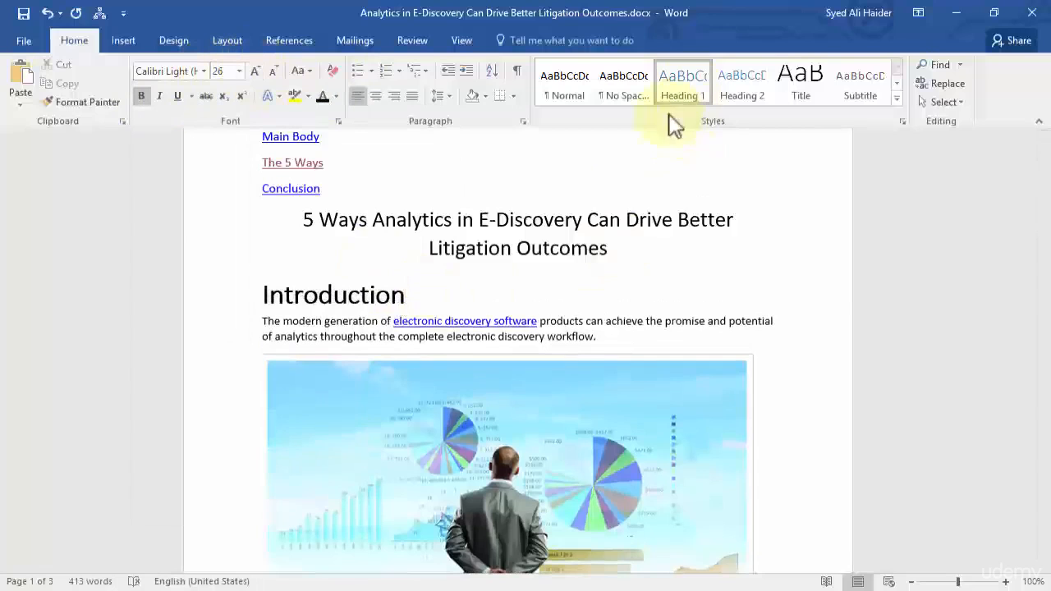
# Step: Apply the Heading 1 style to the Main Body and The 5 Ways headings
pyautogui.scroll(-8, 446, 359)
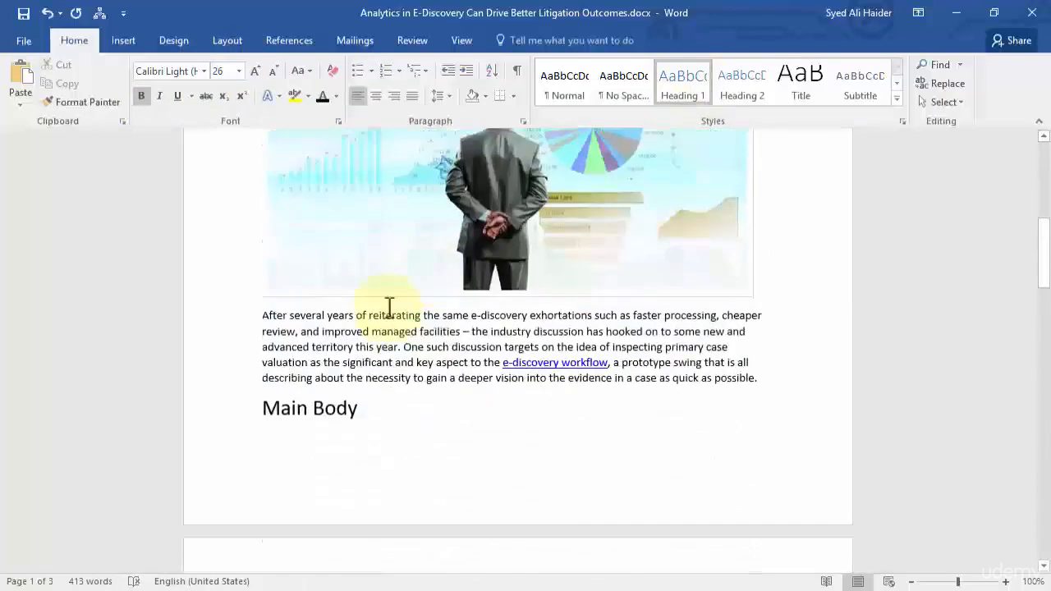
pyautogui.scroll(-2, 390, 306)
pyautogui.click(221, 358)
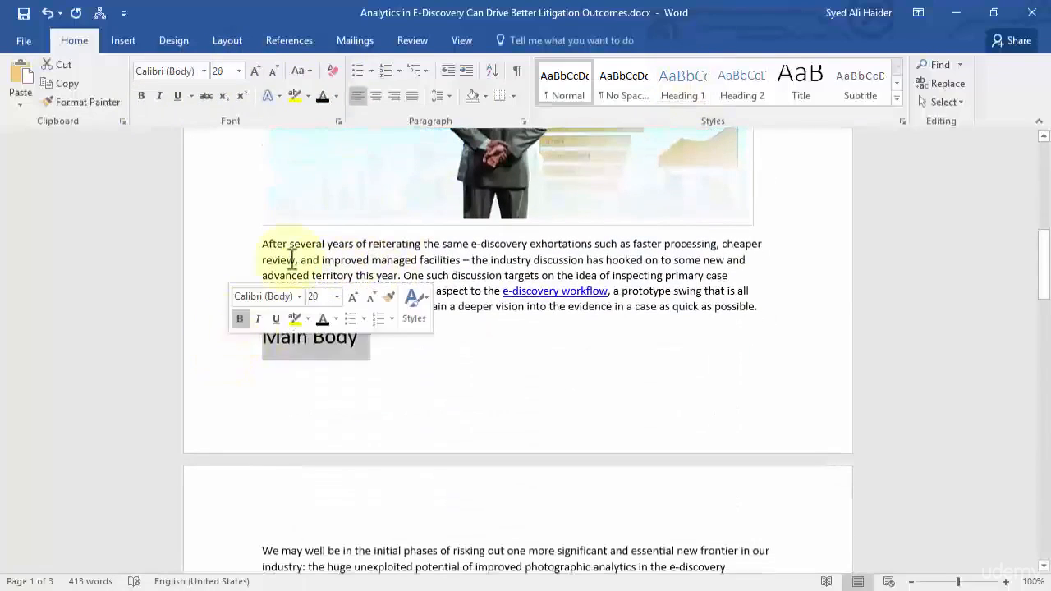
pyautogui.click(694, 98)
pyautogui.scroll(-10, 469, 270)
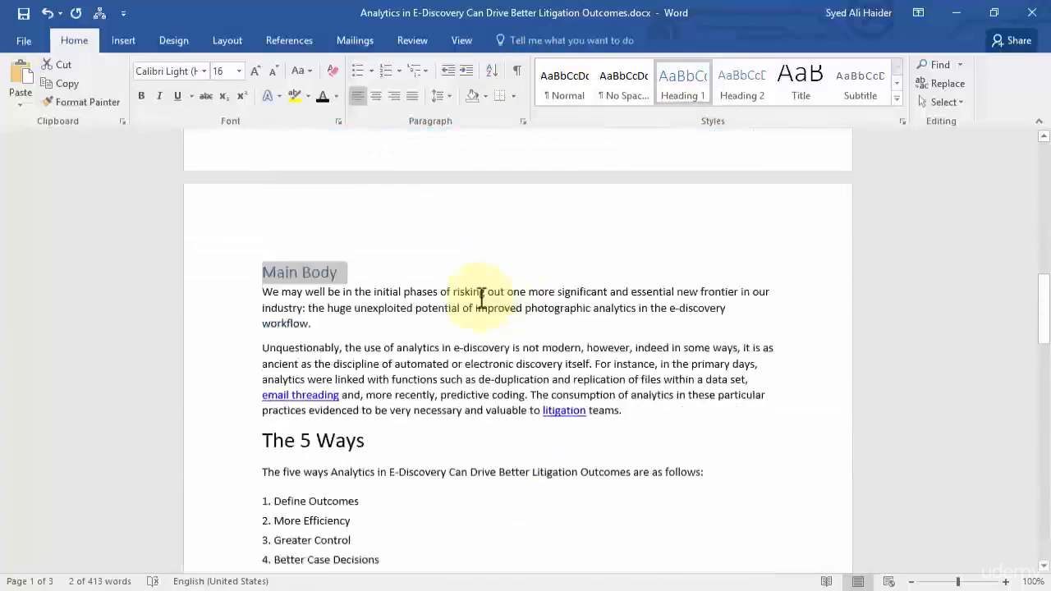
pyautogui.click(205, 304)
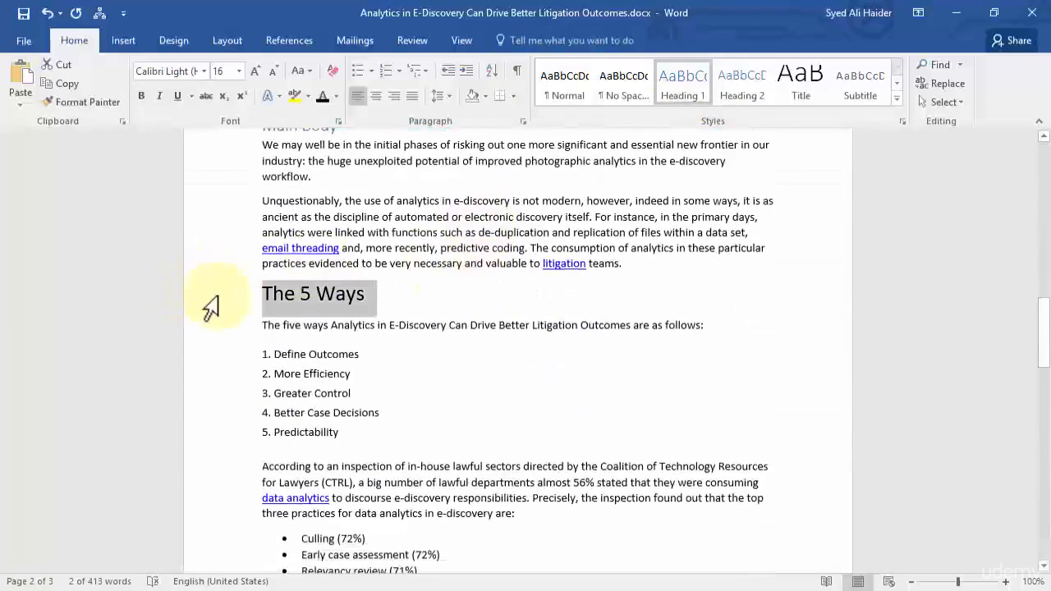
pyautogui.click(690, 89)
# Step: Apply the Heading 1 style to the Conclusion heading
pyautogui.scroll(-1, 598, 120)
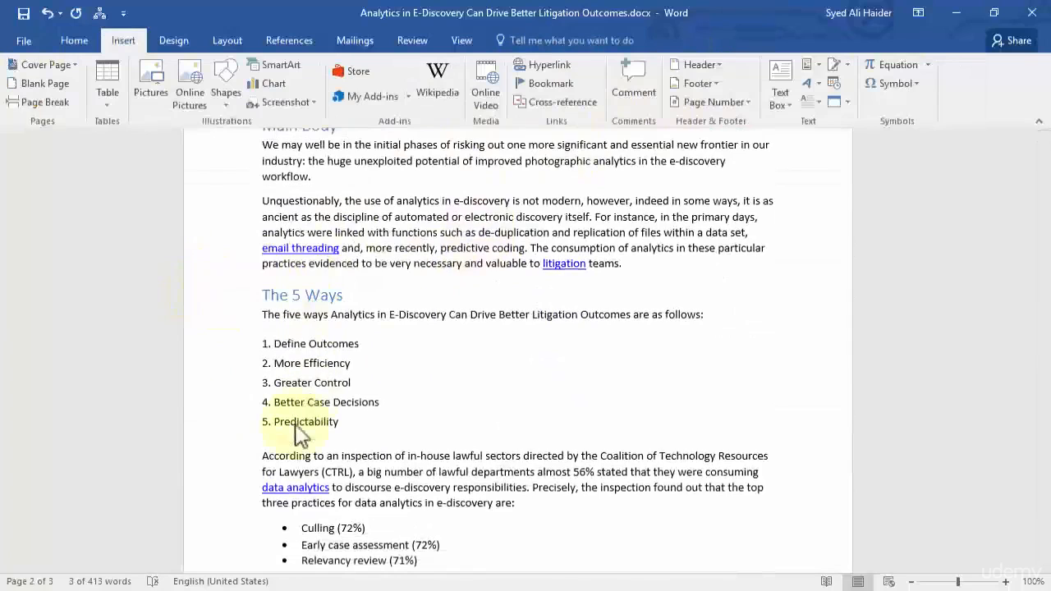
pyautogui.scroll(-10, 459, 303)
pyautogui.scroll(3, 347, 299)
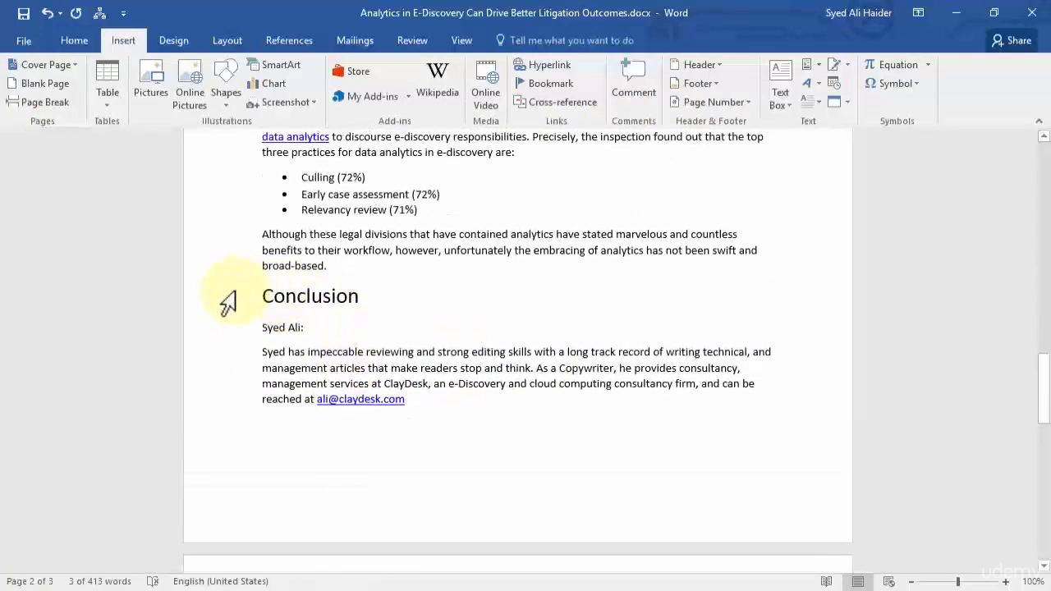
pyautogui.click(240, 297)
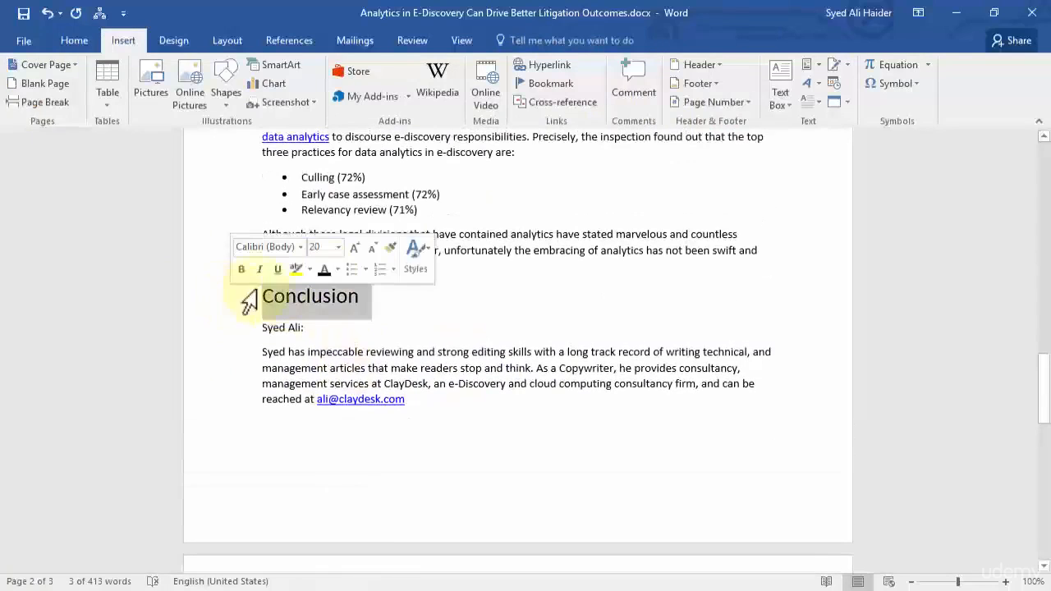
pyautogui.click(74, 47)
pyautogui.click(680, 86)
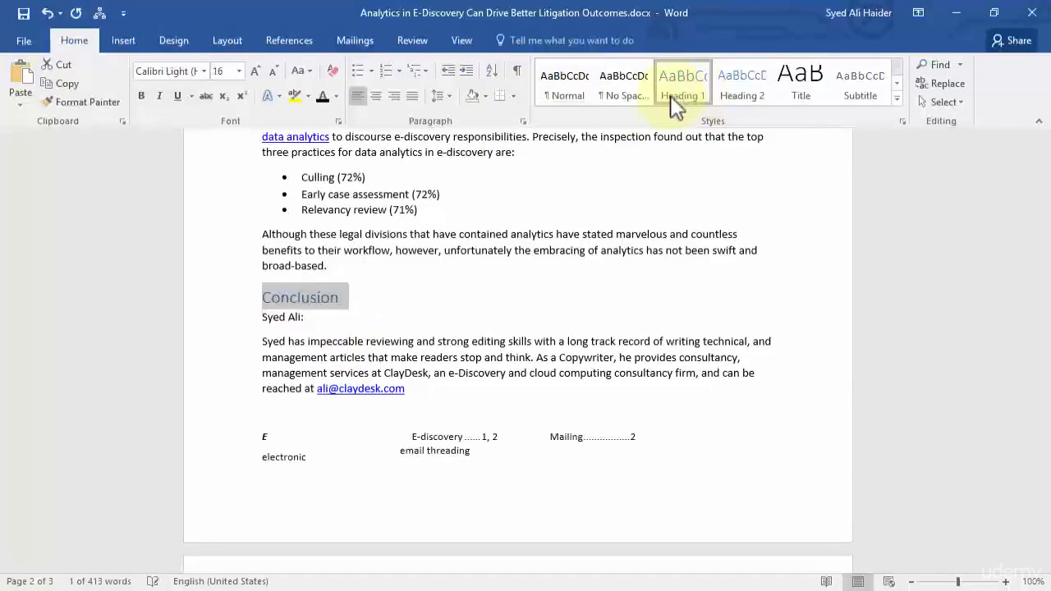
# Step: Copy the Introduction heading's formatting with Format Painter in multi-use mode and apply it to the Main Body heading
pyautogui.scroll(4, 530, 264)
pyautogui.scroll(12, 482, 258)
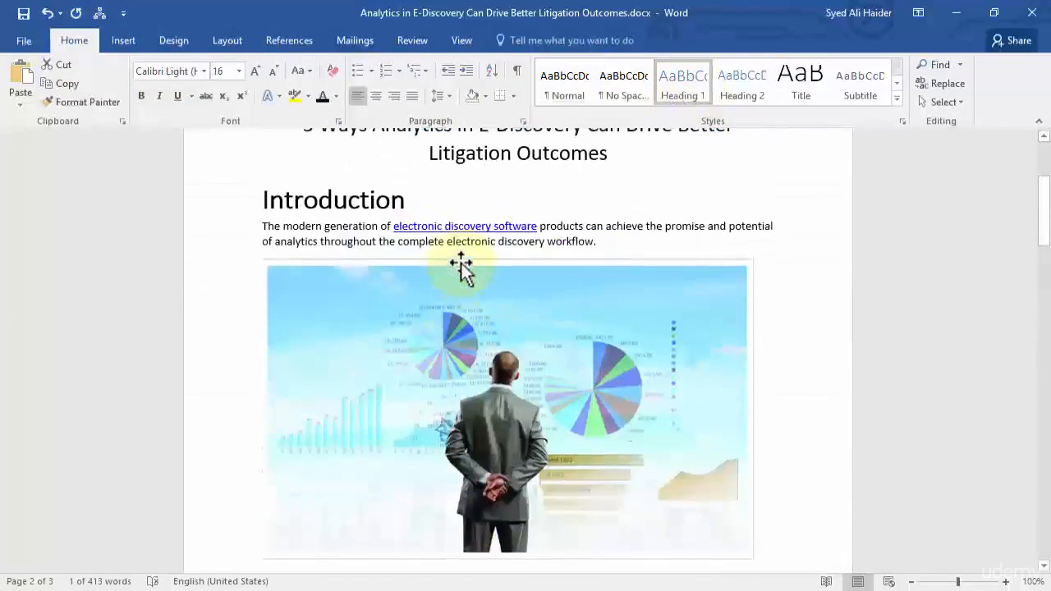
pyautogui.click(232, 220)
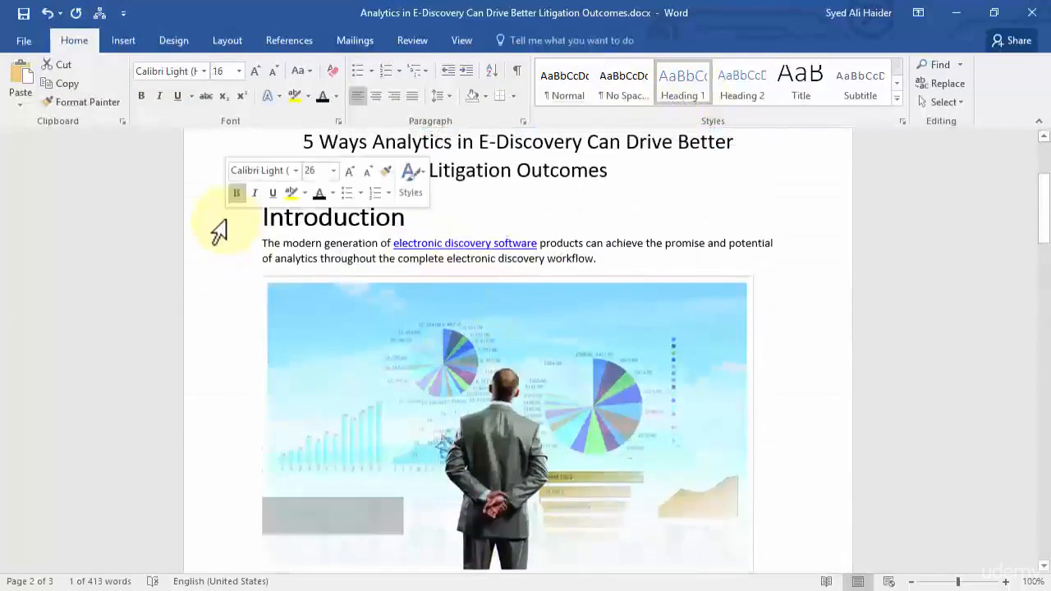
pyautogui.click(82, 102)
pyautogui.scroll(-10, 228, 233)
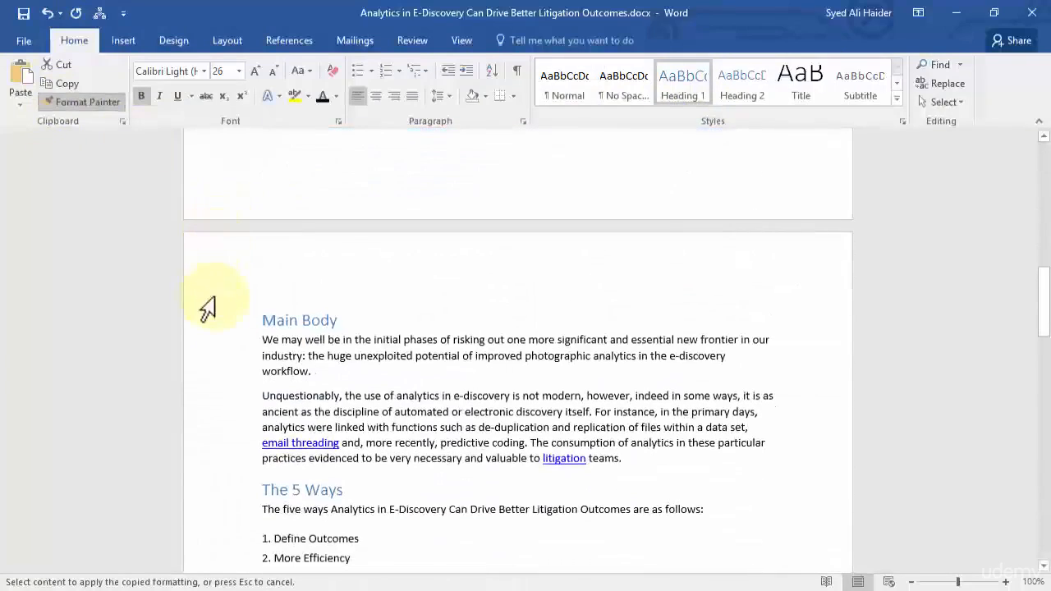
pyautogui.click(222, 325)
# Step: Apply the copied Introduction formatting to The 5 Ways and Conclusion headings, then turn off Format Painter
pyautogui.scroll(-8, 234, 335)
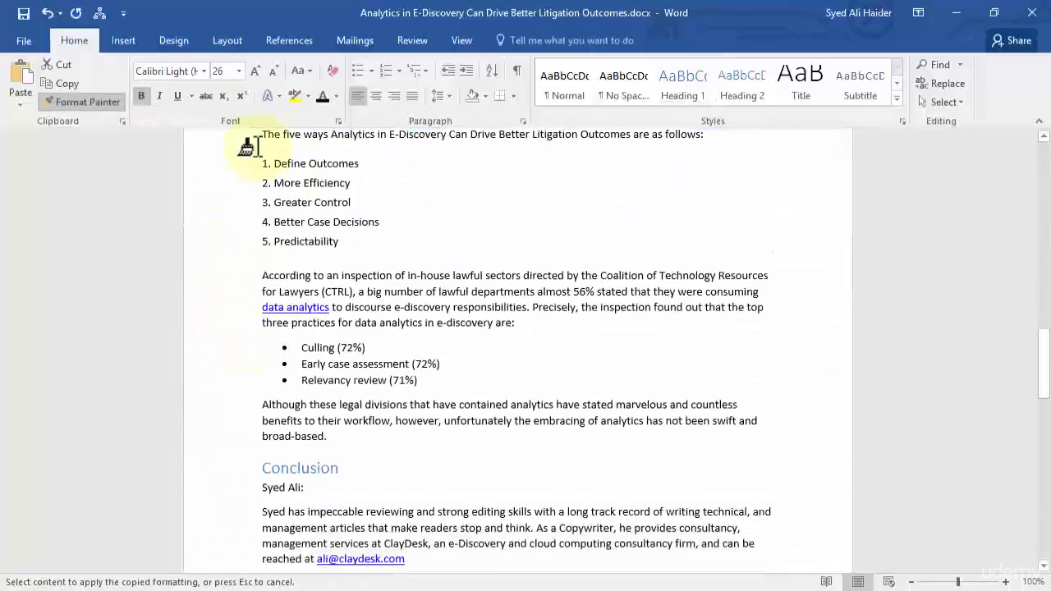
pyautogui.scroll(2, 251, 206)
pyautogui.scroll(1, 238, 230)
pyautogui.click(238, 233)
pyautogui.scroll(-8, 235, 214)
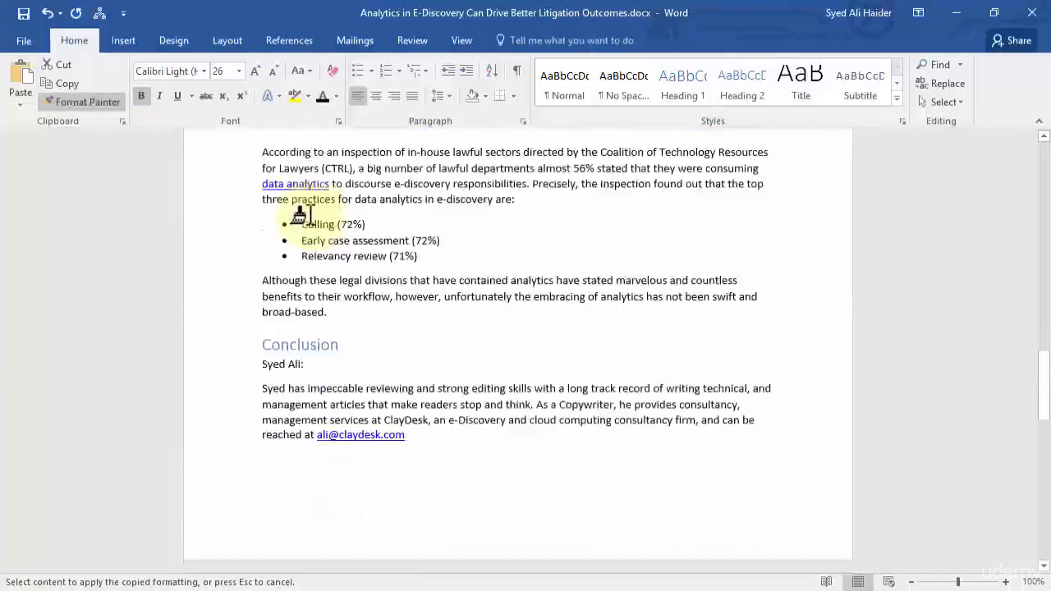
pyautogui.click(227, 222)
pyautogui.scroll(9, 235, 216)
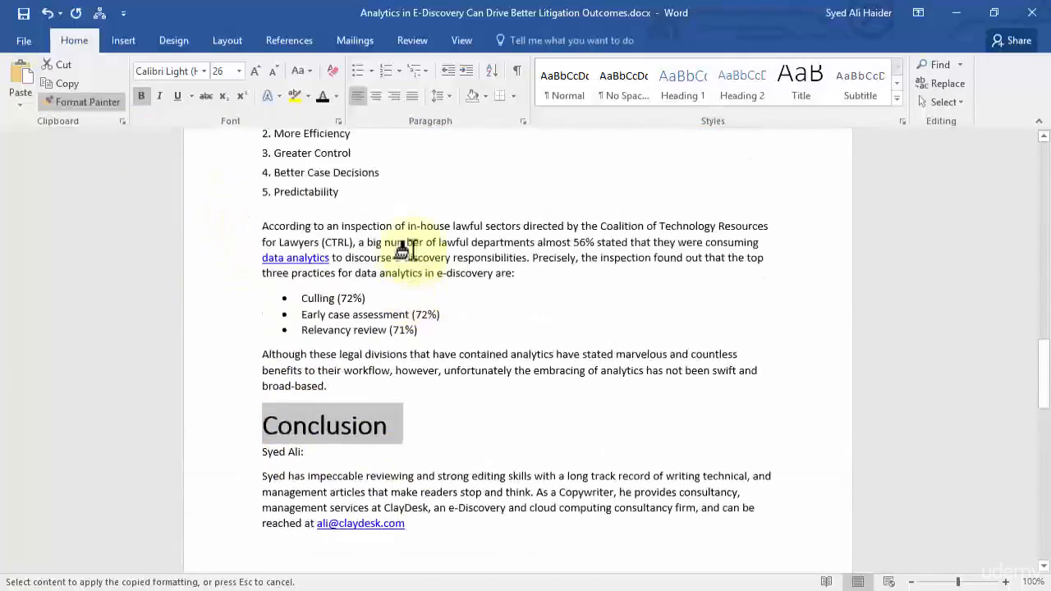
pyautogui.click(110, 102)
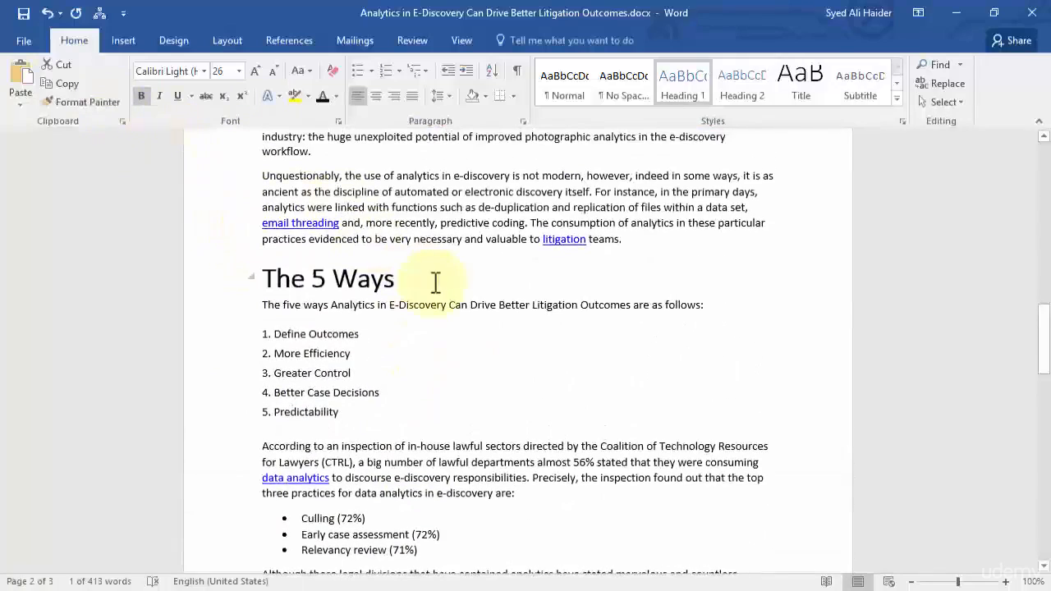
# Step: Insert the Automatic Table 2 table of contents in place of the selected Conclusion heading
pyautogui.scroll(8, 433, 282)
pyautogui.scroll(8, 432, 282)
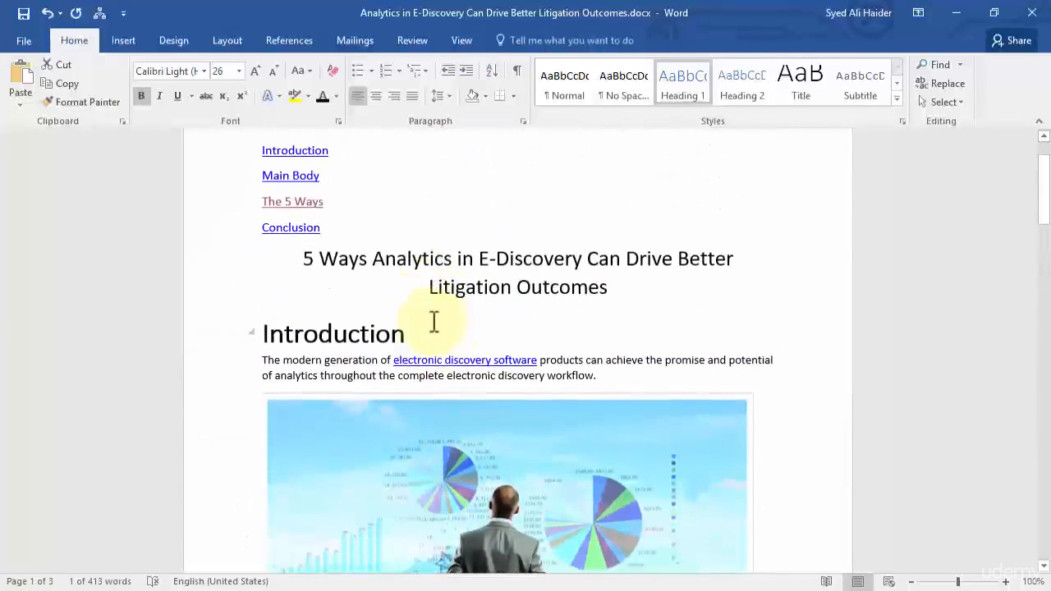
pyautogui.click(284, 43)
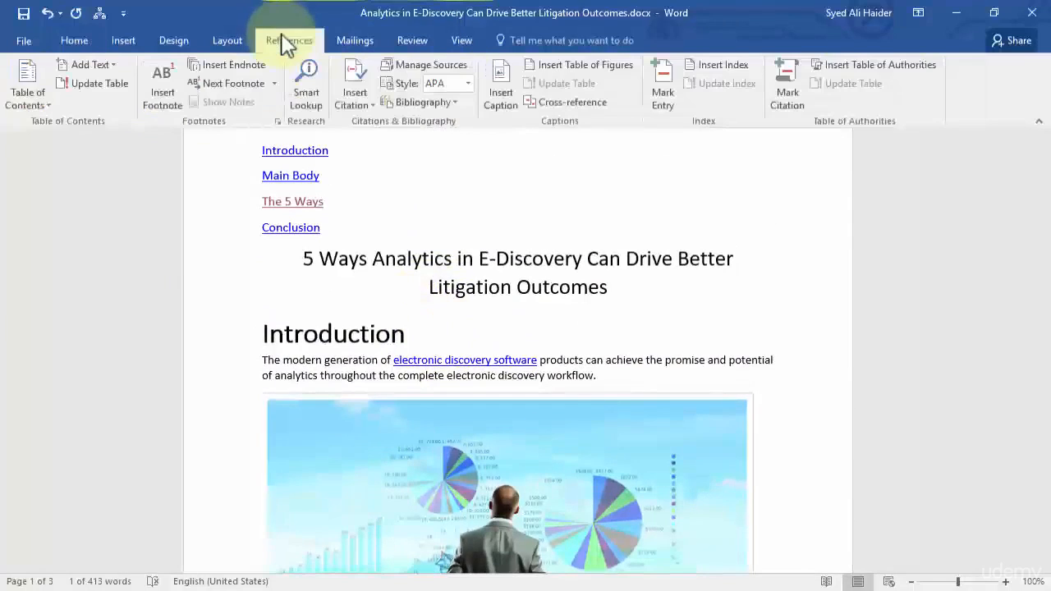
pyautogui.click(46, 101)
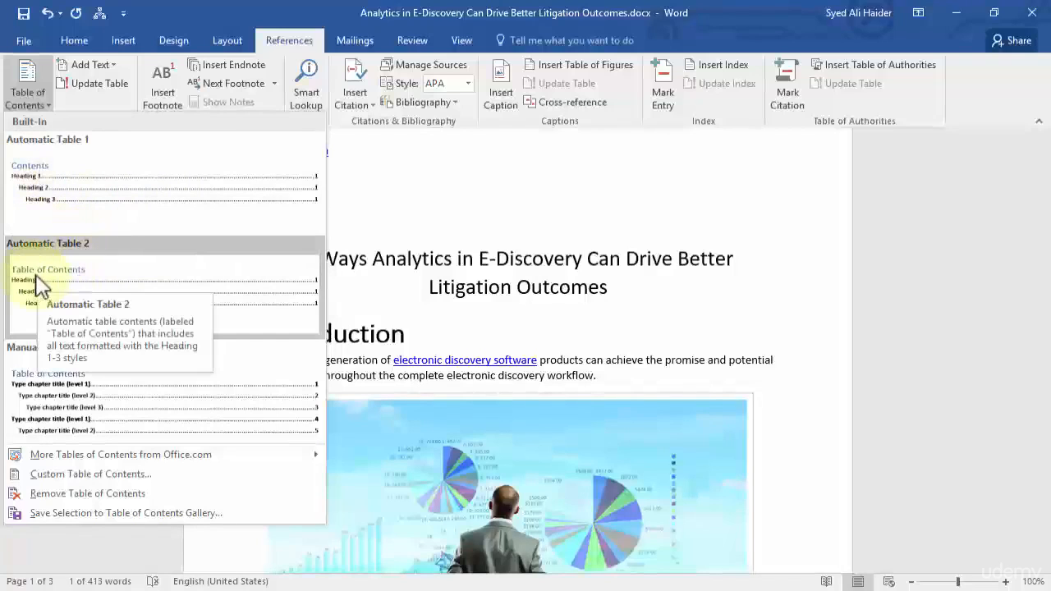
pyautogui.click(259, 302)
pyautogui.scroll(-3, 267, 294)
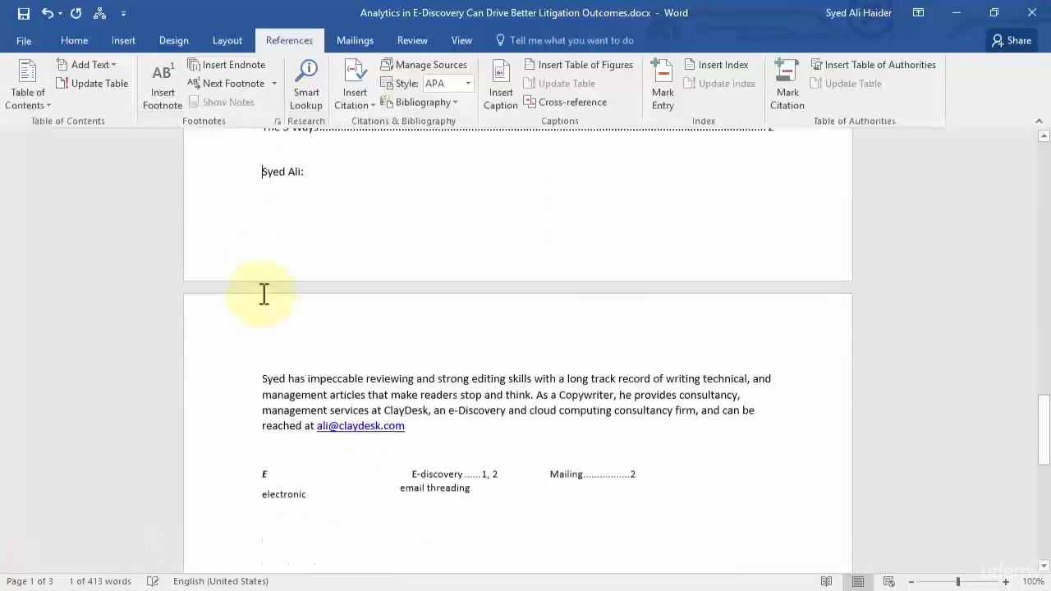
# Step: Delete the entire table of contents, including its title, that sits after the document's last body paragraph
pyautogui.scroll(5, 336, 237)
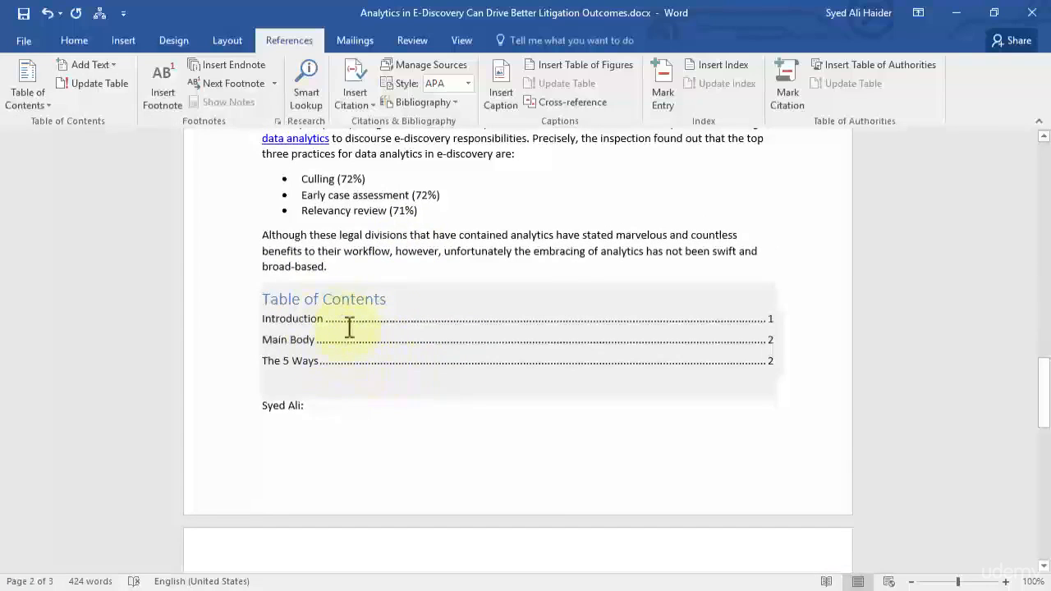
pyautogui.click(230, 321)
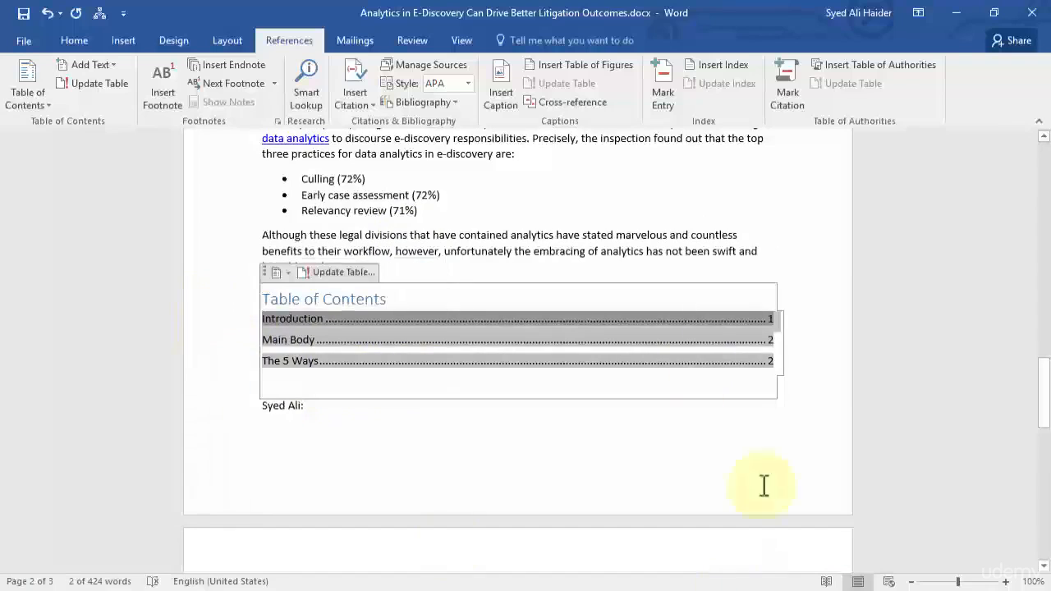
pyautogui.press('Delete')
pyautogui.moveTo(212, 283); pyautogui.dragTo(223, 376)
pyautogui.press('Delete')
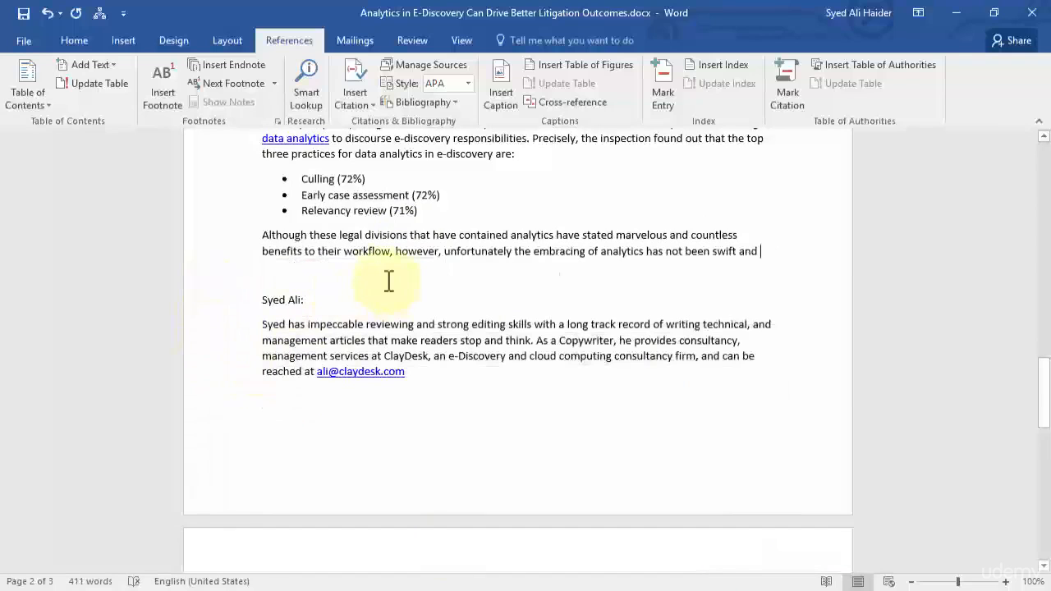
# Step: Insert the Automatic Table 2 table of contents on a new line above the Introduction heading and remove the leftover blank line
pyautogui.scroll(20, 389, 281)
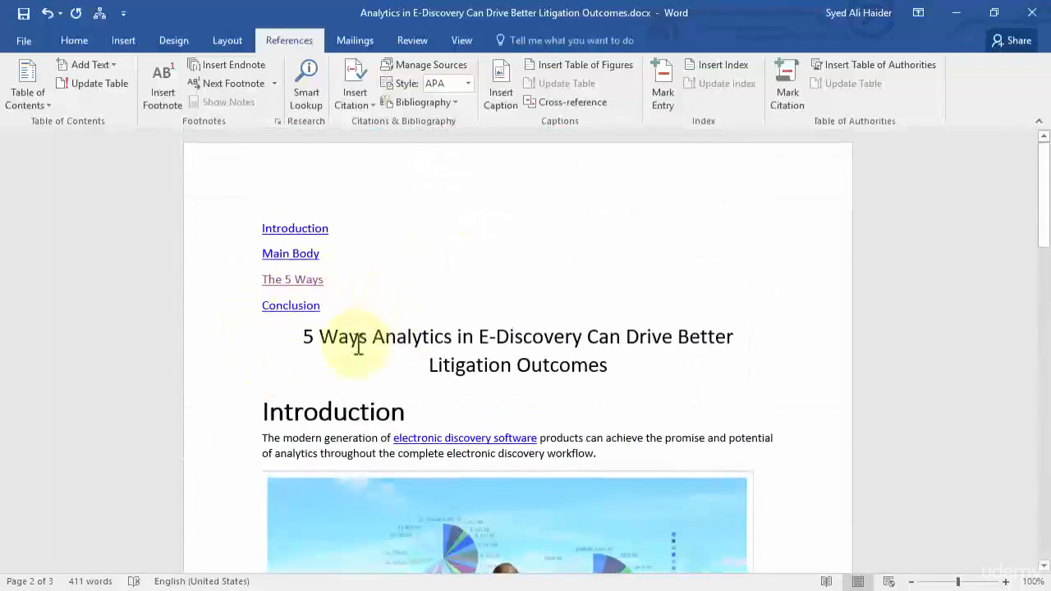
pyautogui.click(229, 425)
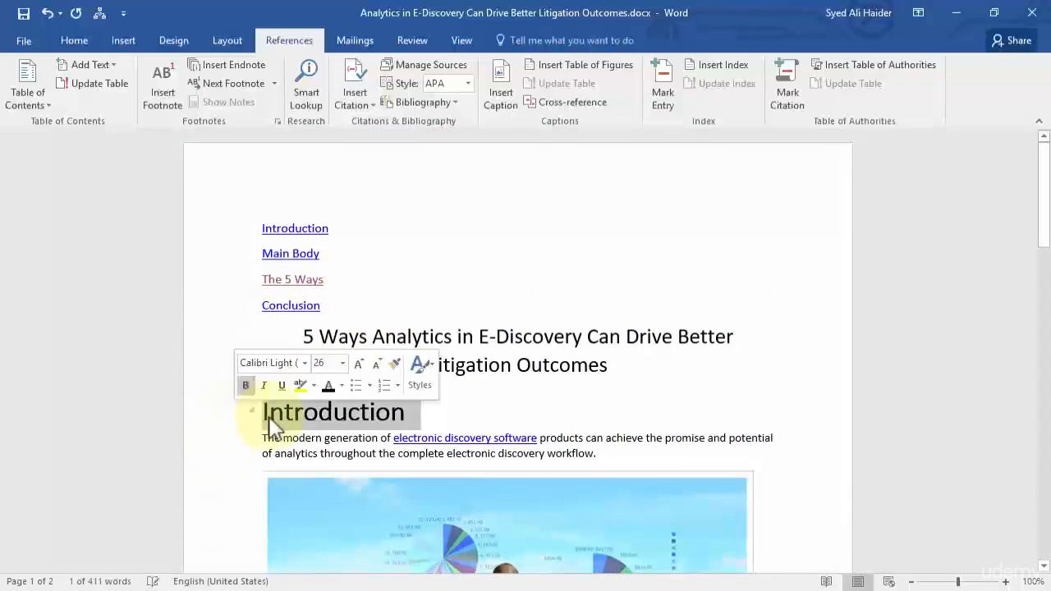
pyautogui.click(267, 415)
pyautogui.press('Return')
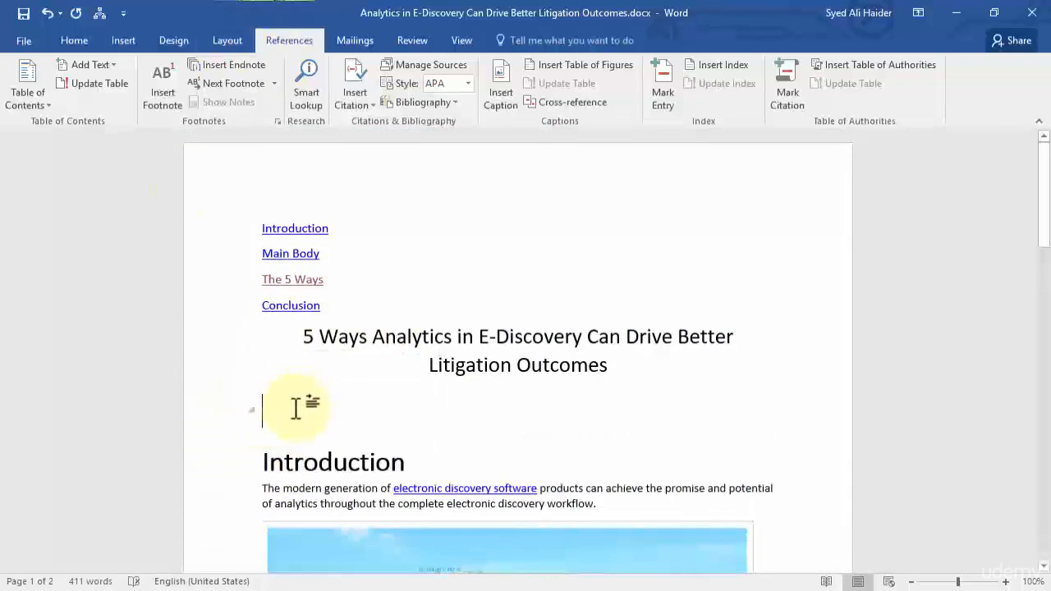
pyautogui.click(37, 99)
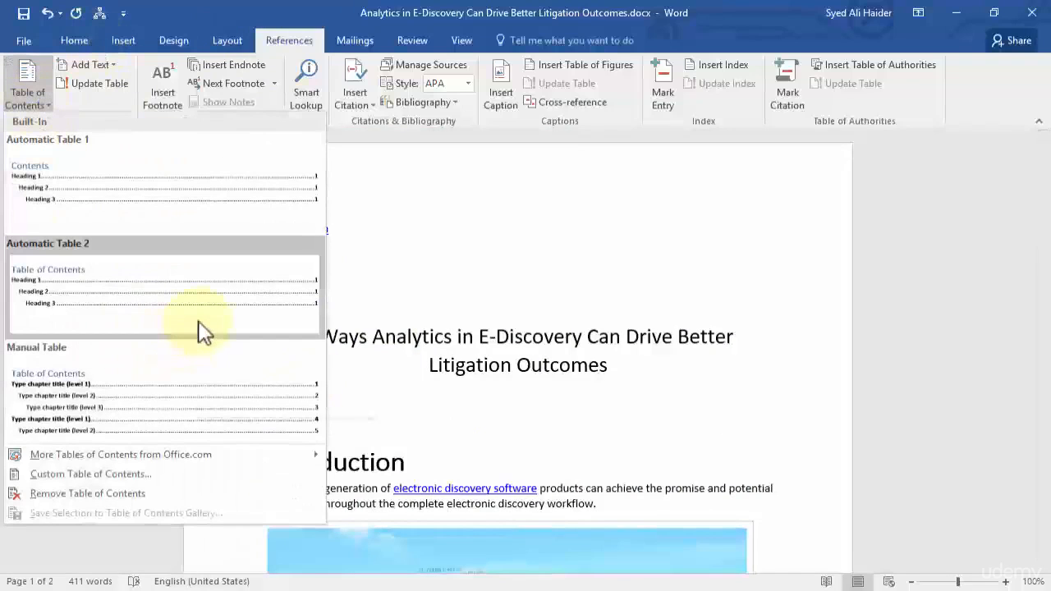
pyautogui.press('Escape')
pyautogui.scroll(-3, 418, 370)
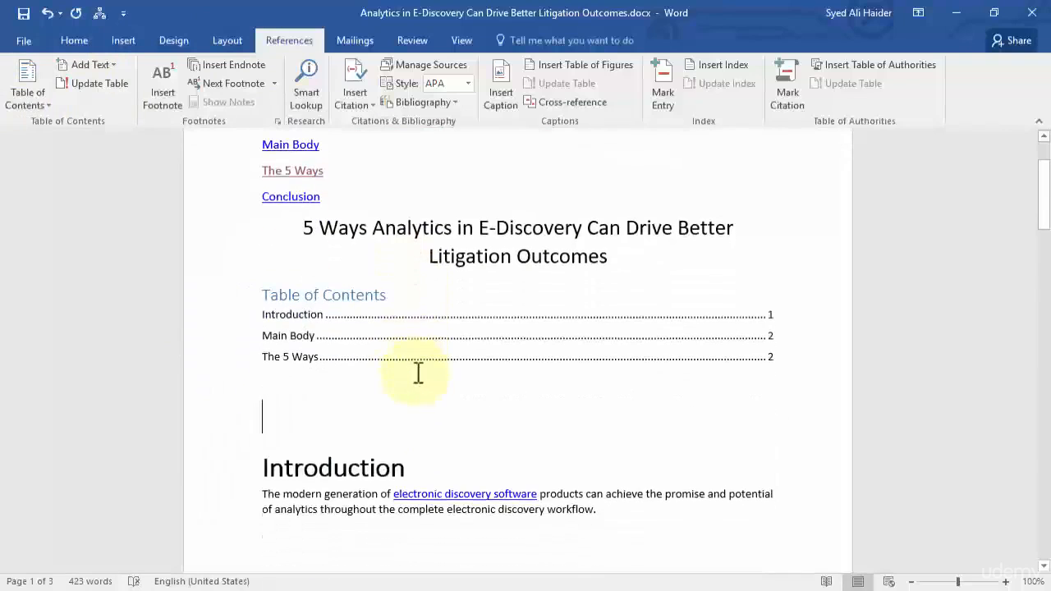
pyautogui.press('BackSpace')
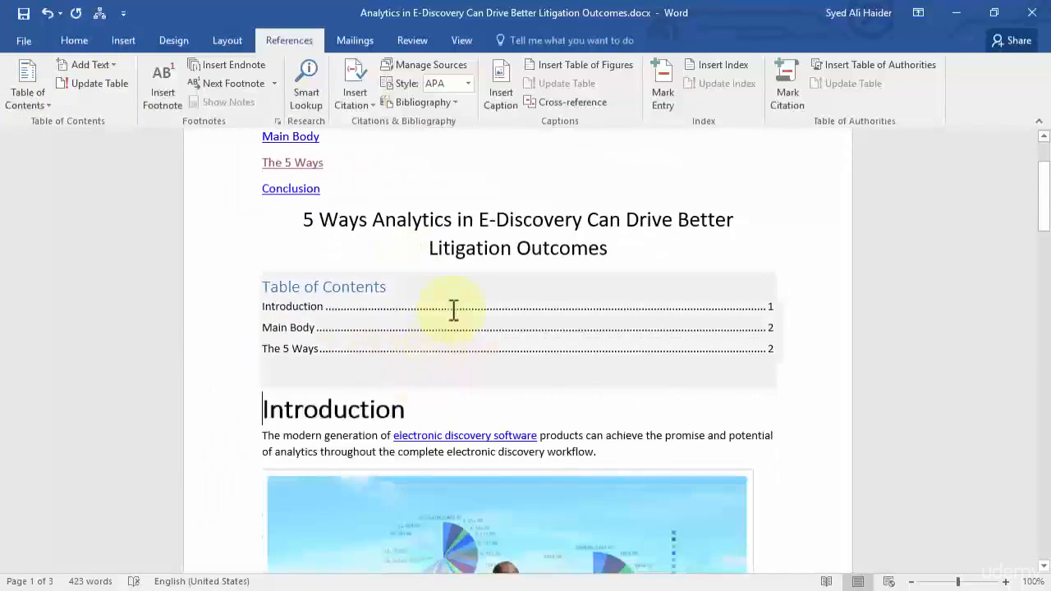
# Step: Examine the new table of contents and compare its entries and page numbers with the document's headings
pyautogui.click(211, 382)
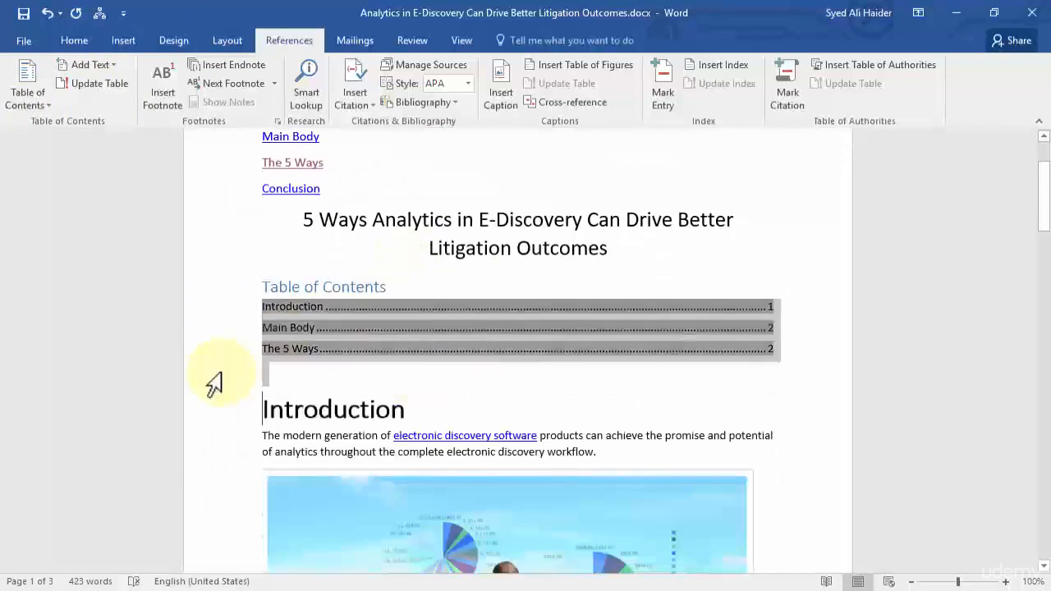
pyautogui.click(819, 436)
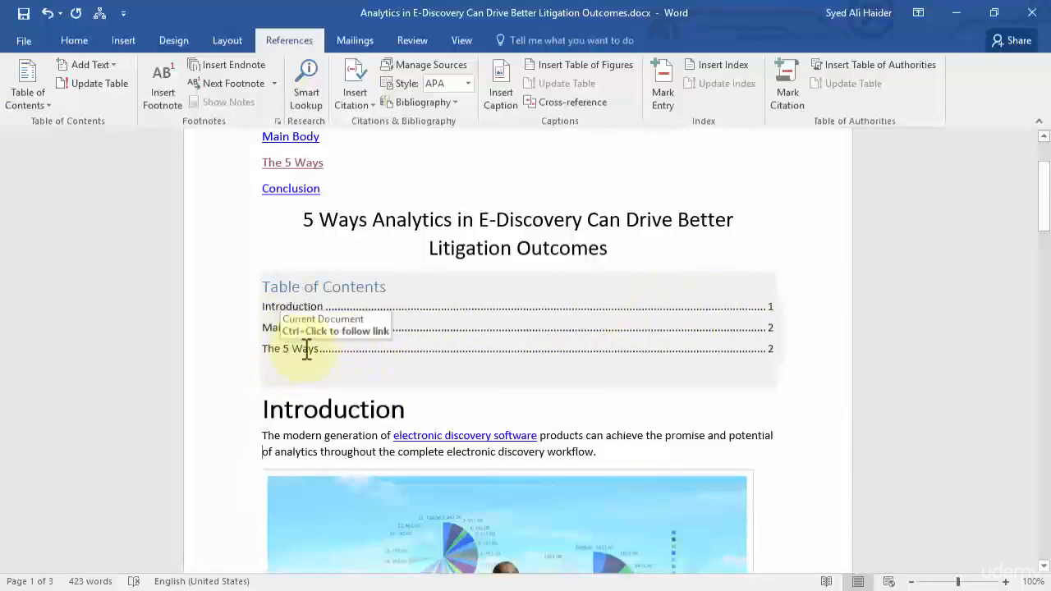
pyautogui.scroll(-3, 535, 336)
pyautogui.scroll(3, 535, 334)
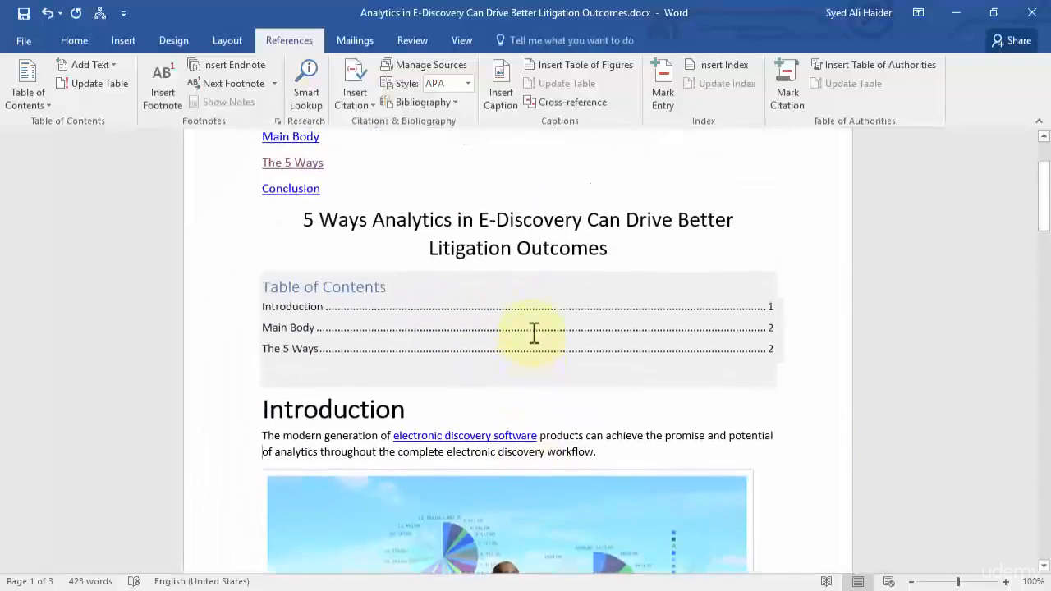
pyautogui.scroll(-5, 534, 334)
pyautogui.scroll(-2, 539, 328)
pyautogui.scroll(9, 538, 320)
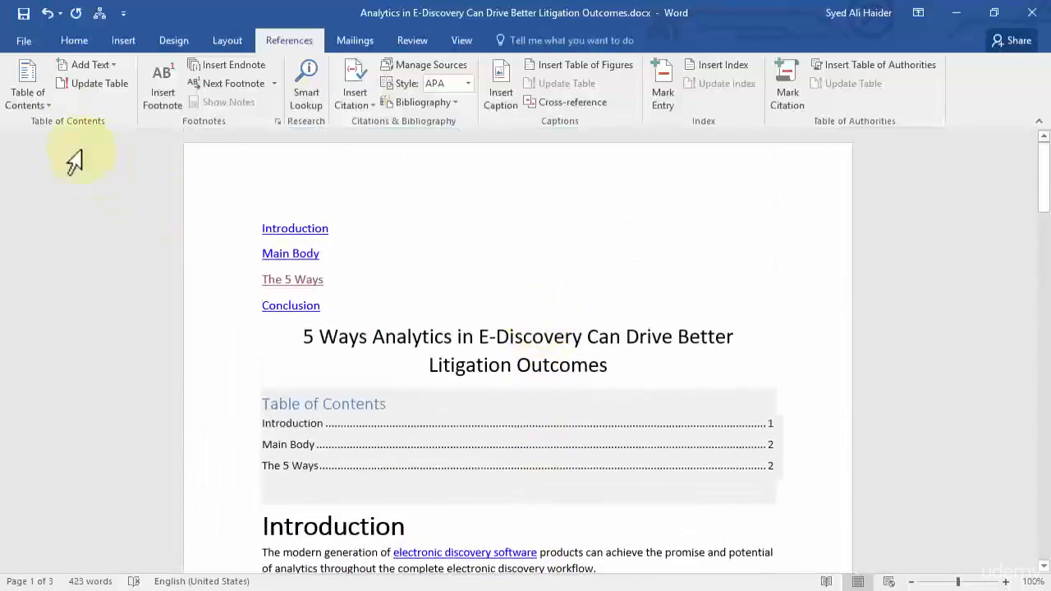
pyautogui.click(79, 41)
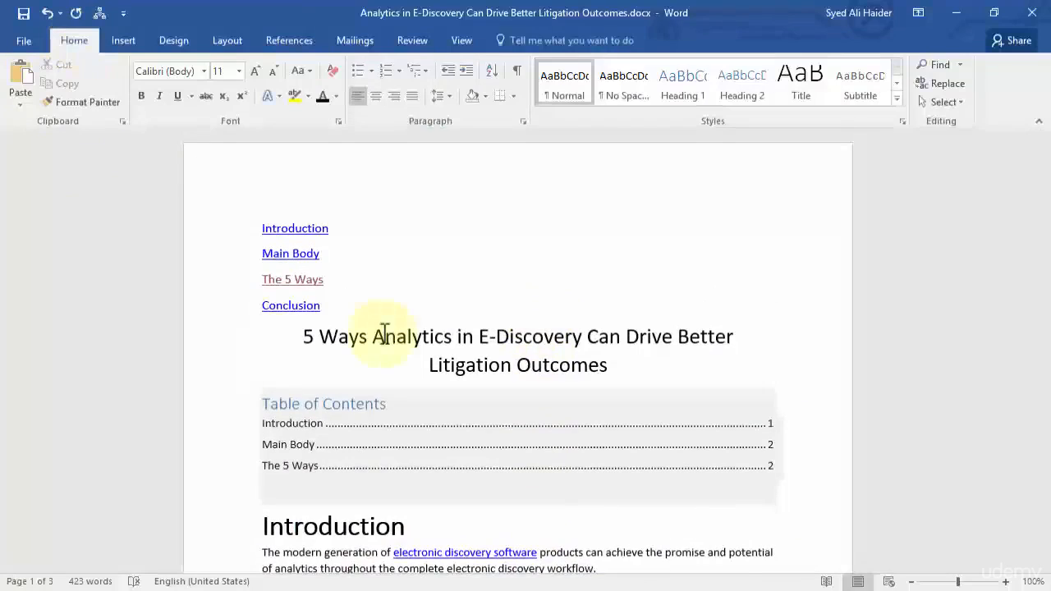
pyautogui.scroll(-1, 383, 334)
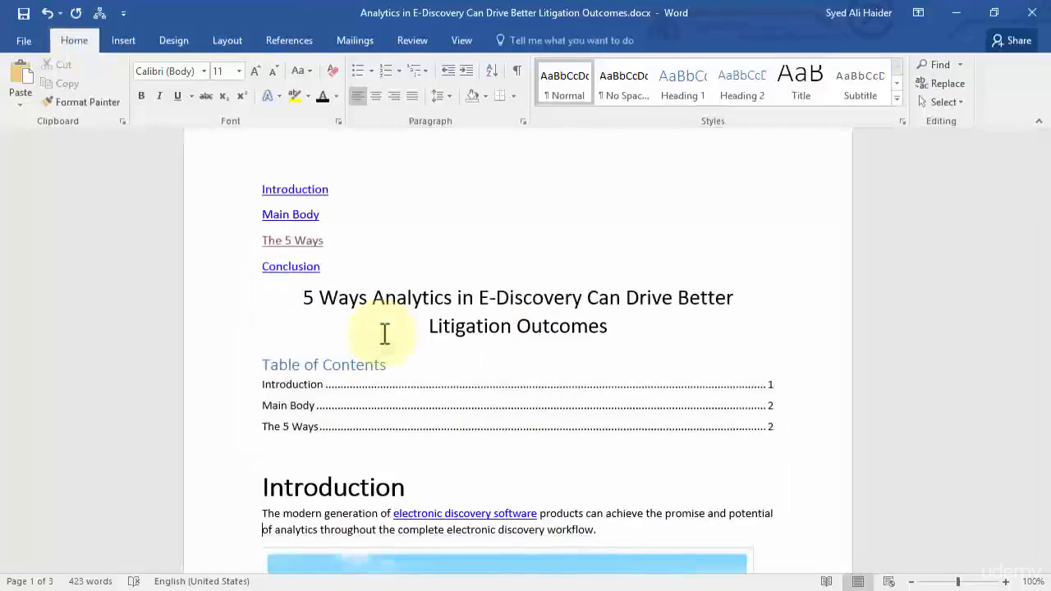
# Step: Update the table of contents with the Update entire table option
pyautogui.click(381, 406)
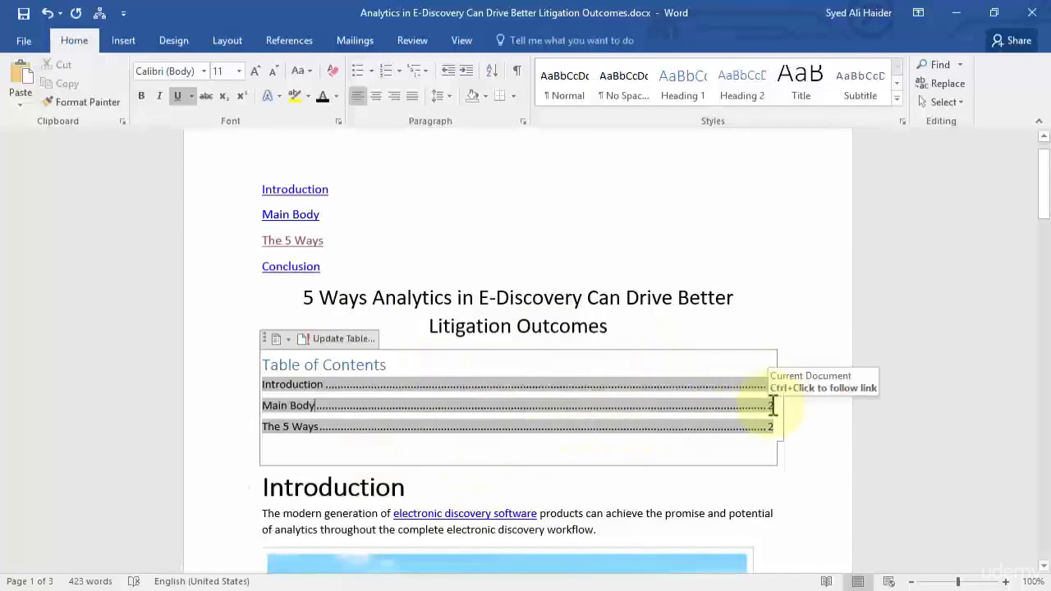
pyautogui.click(344, 339)
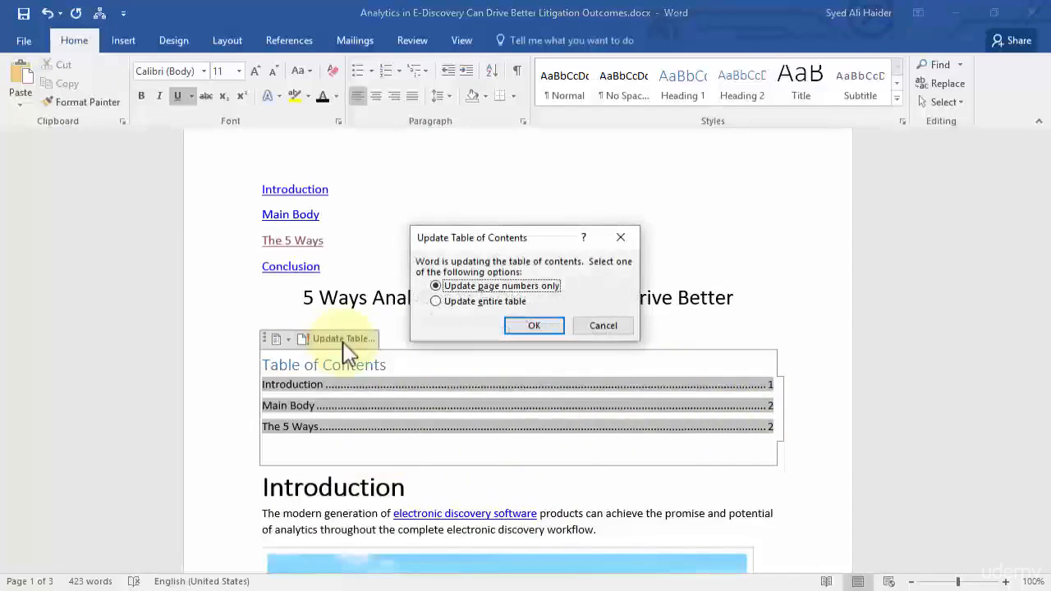
pyautogui.click(485, 302)
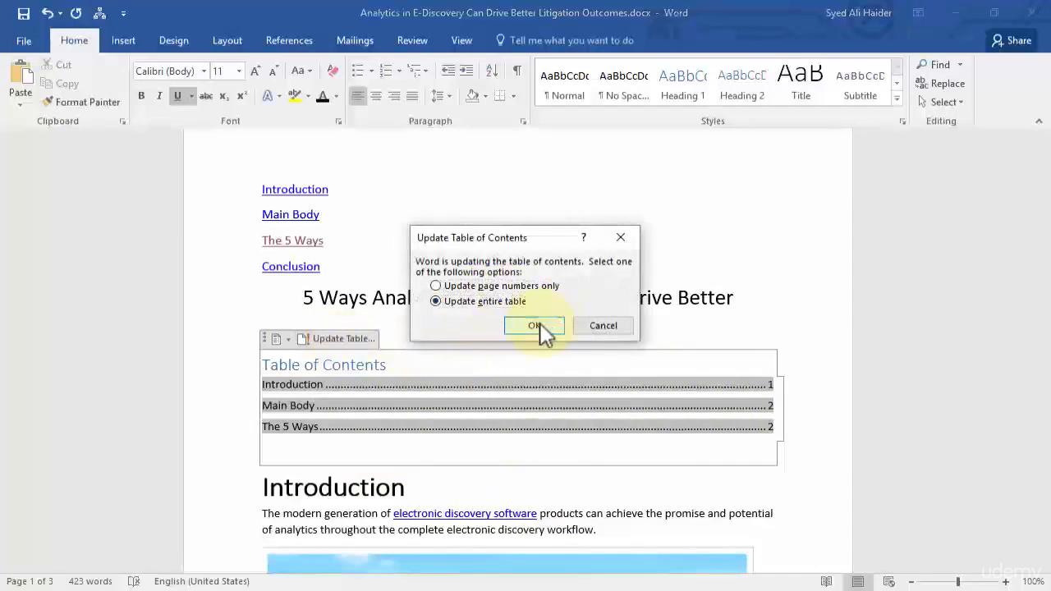
pyautogui.click(533, 326)
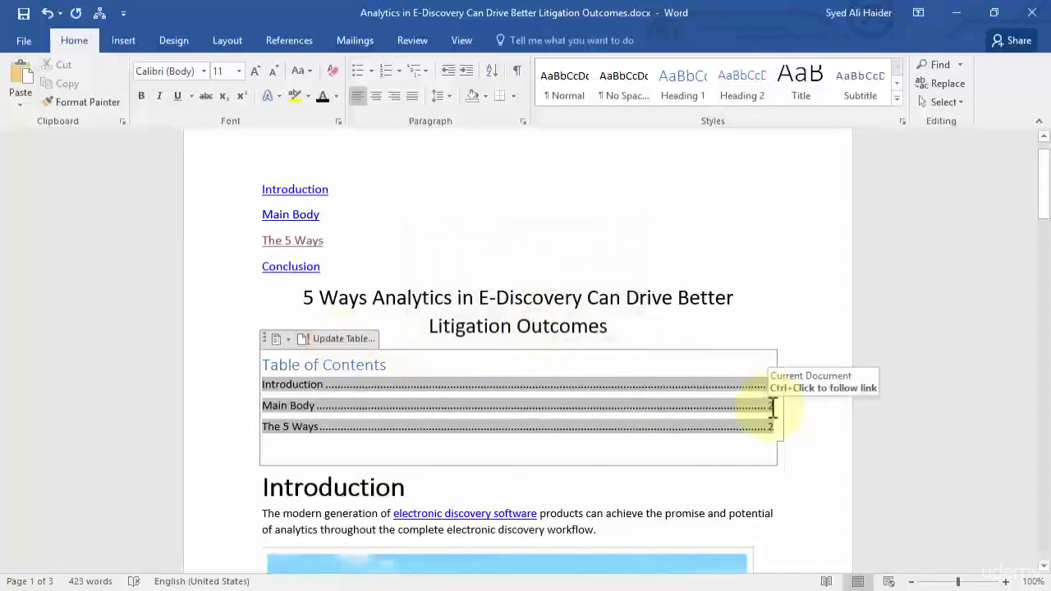
# Step: Insert a run of blank lines directly above The 5 Ways heading to push it onto the next page
pyautogui.scroll(-20, 739, 411)
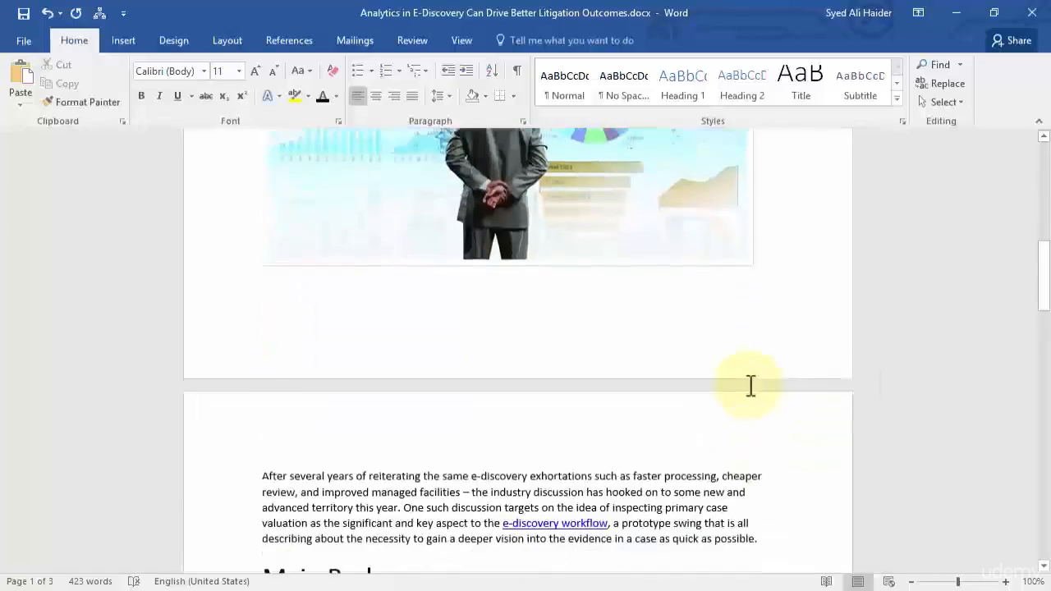
pyautogui.click(218, 462)
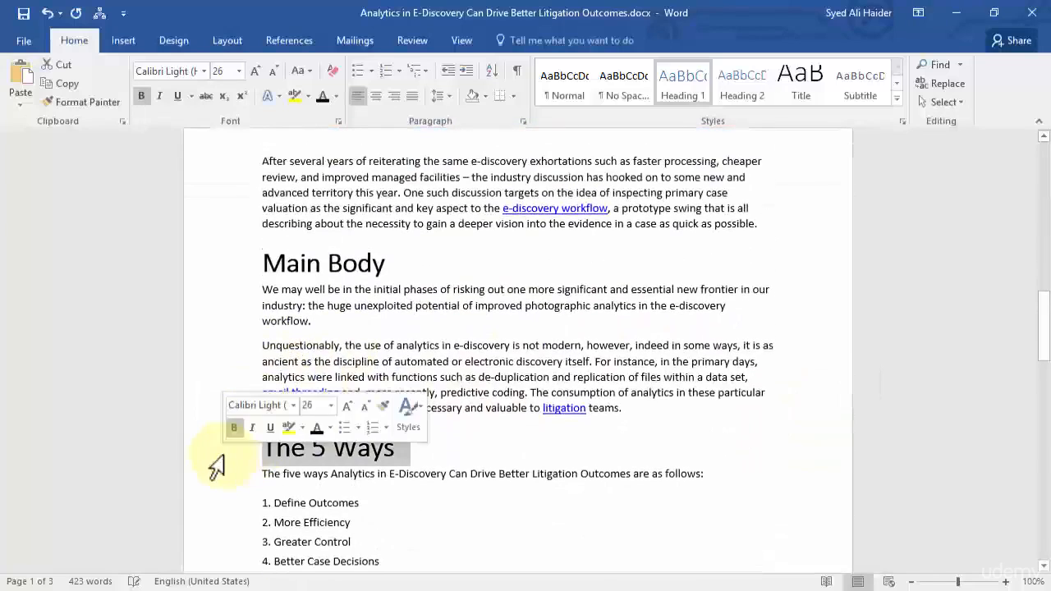
pyautogui.click(271, 451)
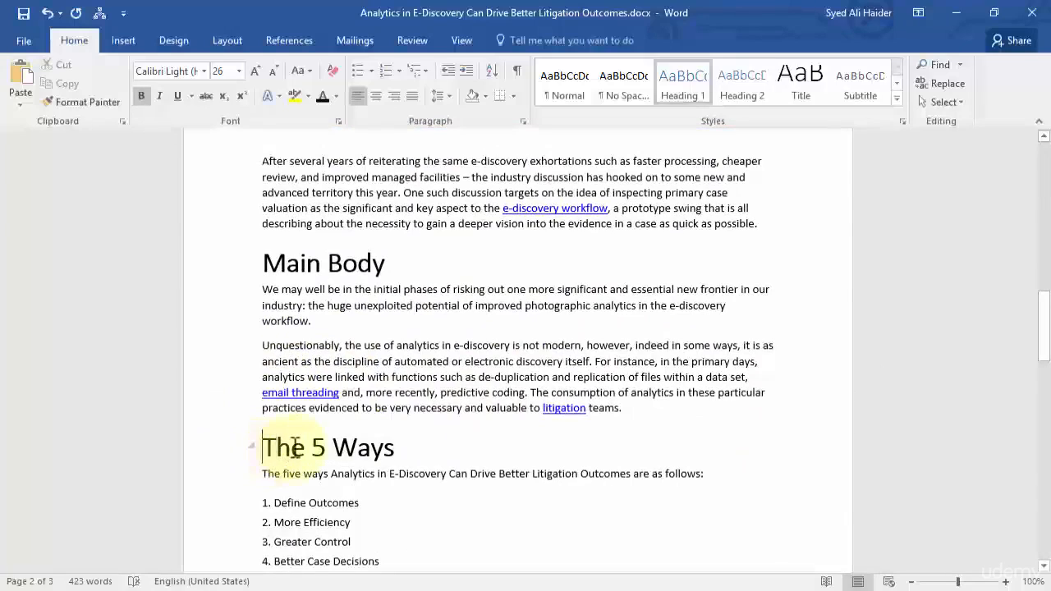
pyautogui.press('Left')
pyautogui.press('Return')
pyautogui.press('Return')
pyautogui.press('Return')
pyautogui.press('Return')
pyautogui.press('Return')
pyautogui.press('Return')
pyautogui.press('Return')
pyautogui.press('Return')
pyautogui.press('Return')
pyautogui.press('Return')
pyautogui.press('Return')
pyautogui.press('Return')
pyautogui.press('Return')
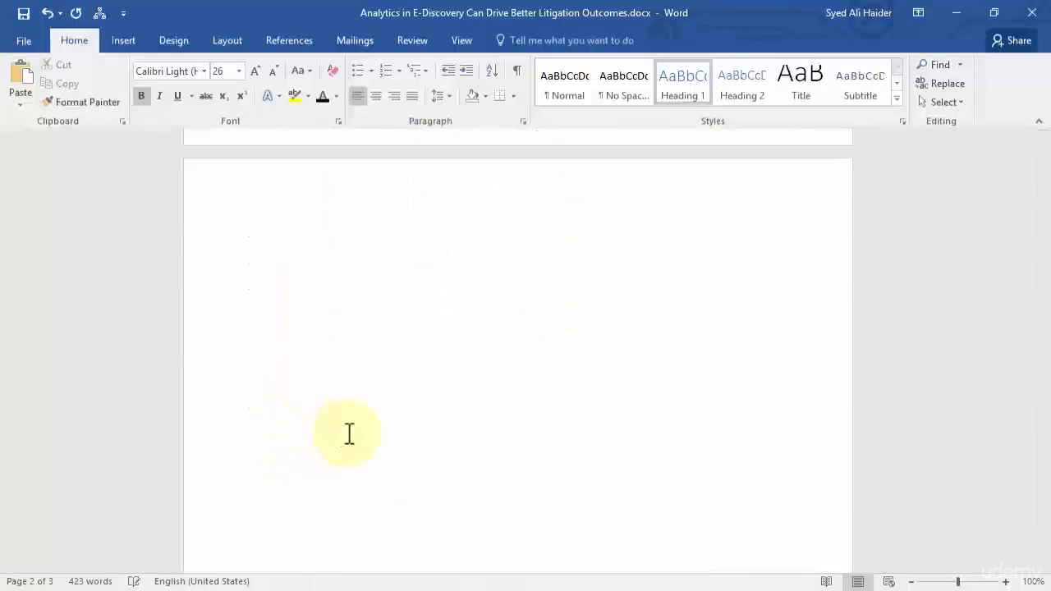
pyautogui.press('Return')
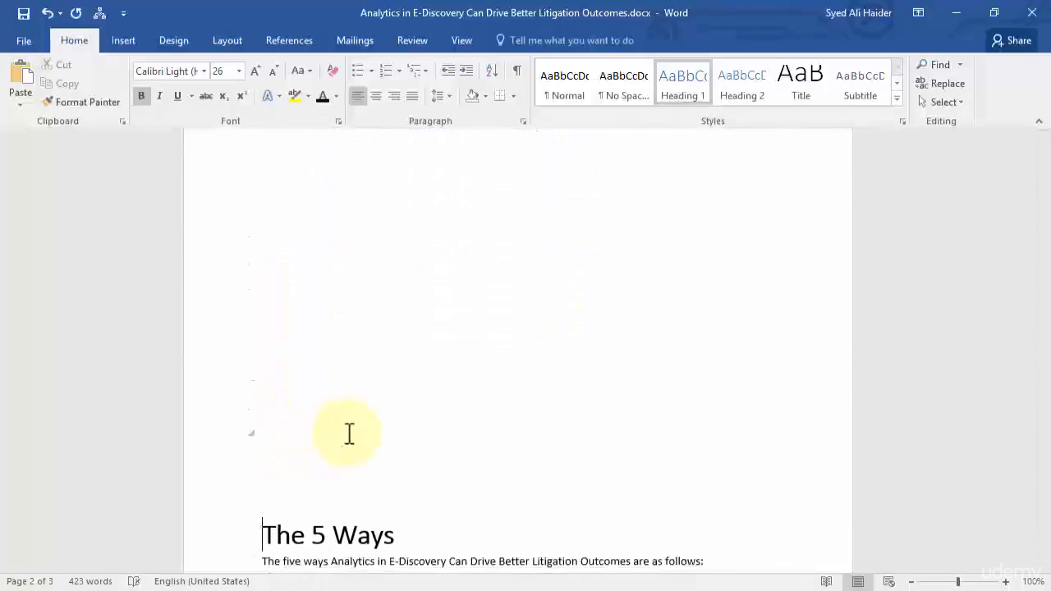
# Step: Refresh the entire table of contents to reflect the new position of The 5 Ways heading
pyautogui.scroll(-5, 364, 429)
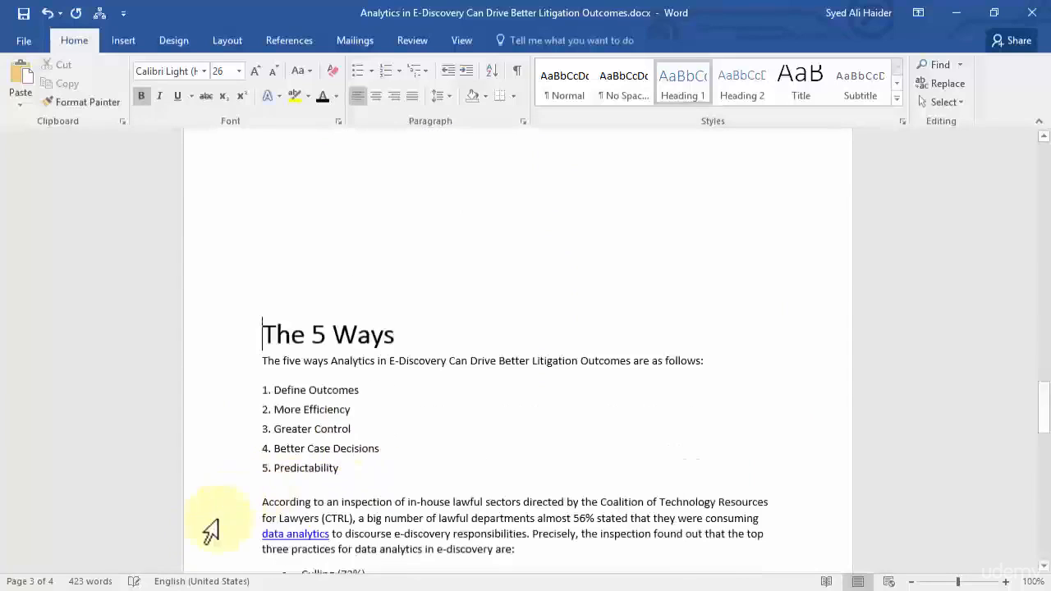
pyautogui.scroll(-2, 211, 532)
pyautogui.scroll(10, 386, 374)
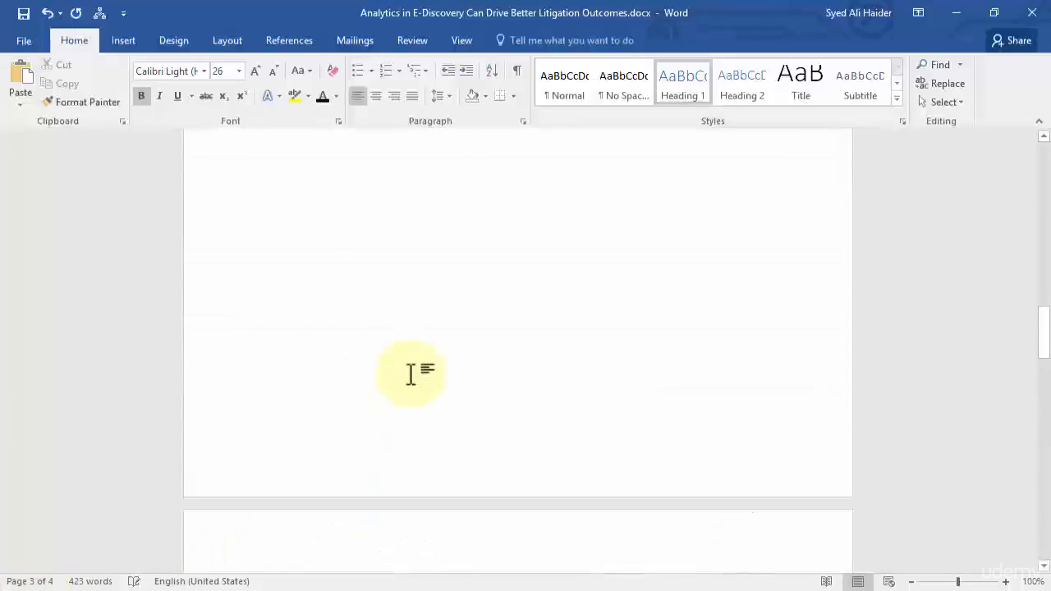
pyautogui.scroll(20, 410, 374)
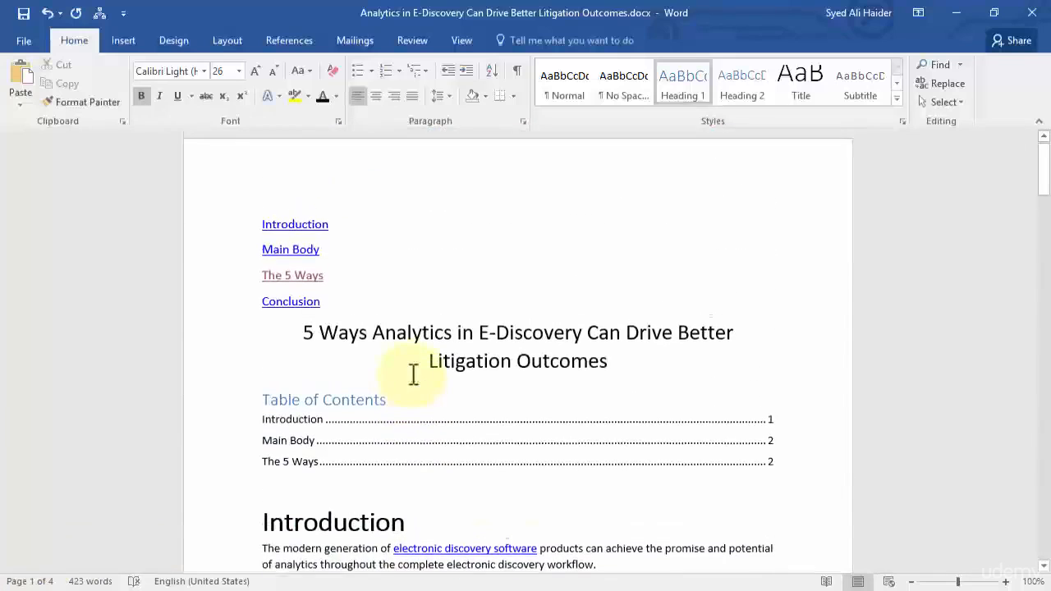
pyautogui.click(307, 461)
pyautogui.click(365, 379)
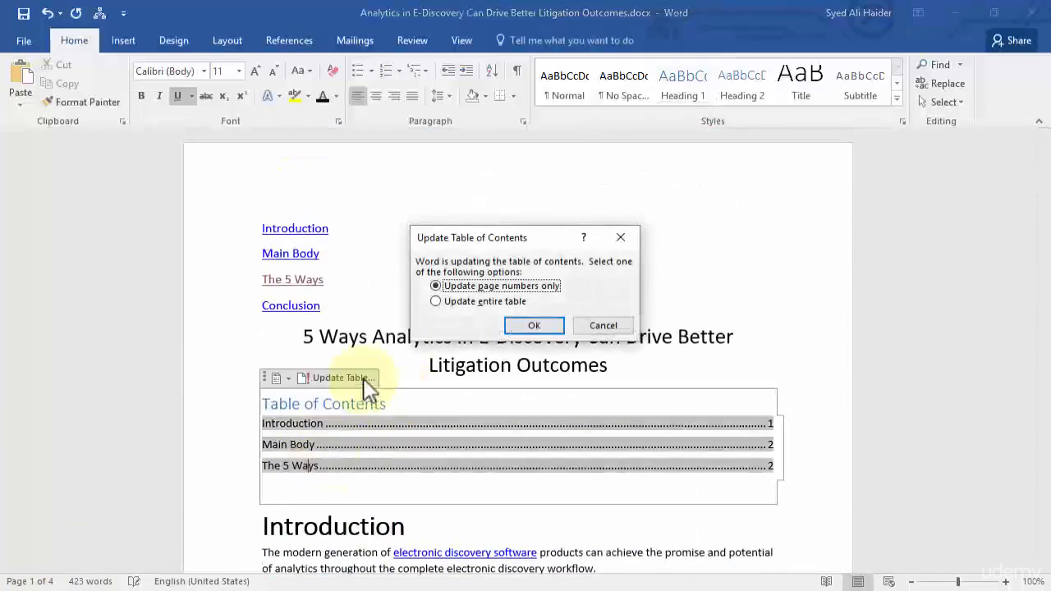
pyautogui.click(468, 302)
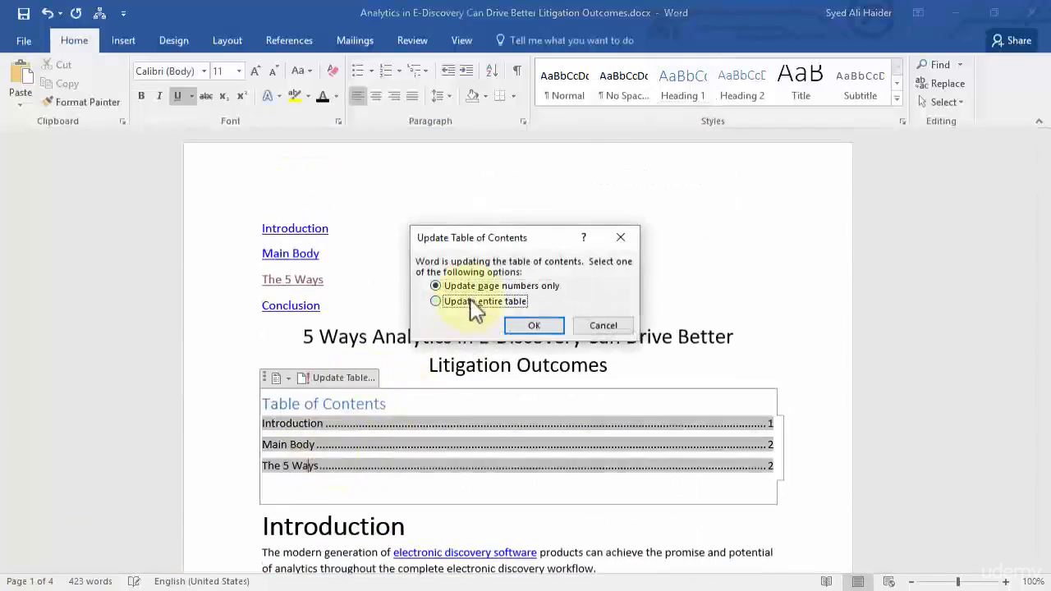
pyautogui.click(536, 326)
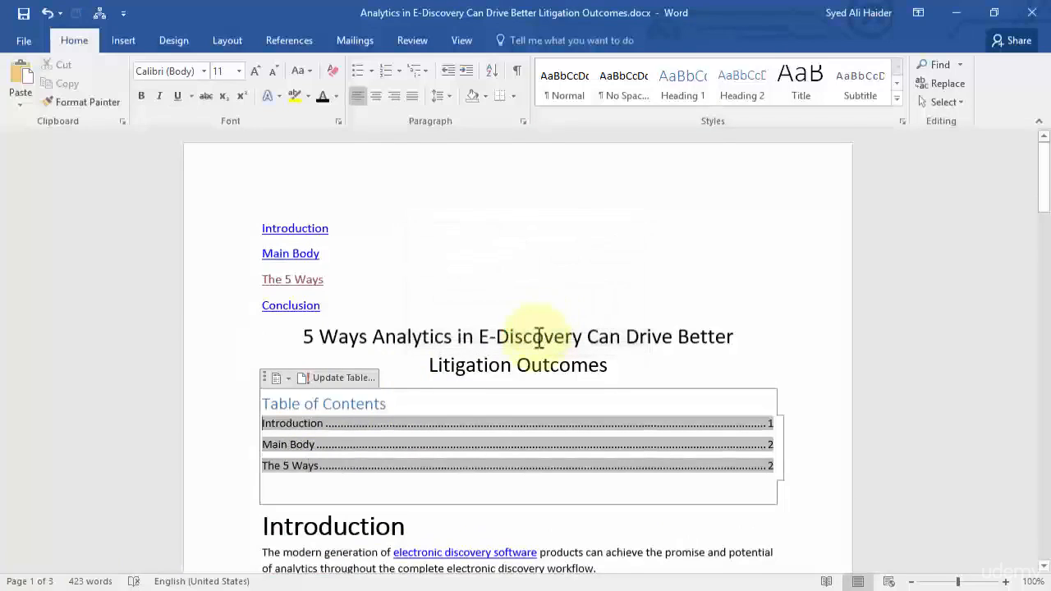
# Step: Insert more blank lines directly above The 5 Ways heading until it moves to the start of page 4
pyautogui.scroll(-3, 538, 337)
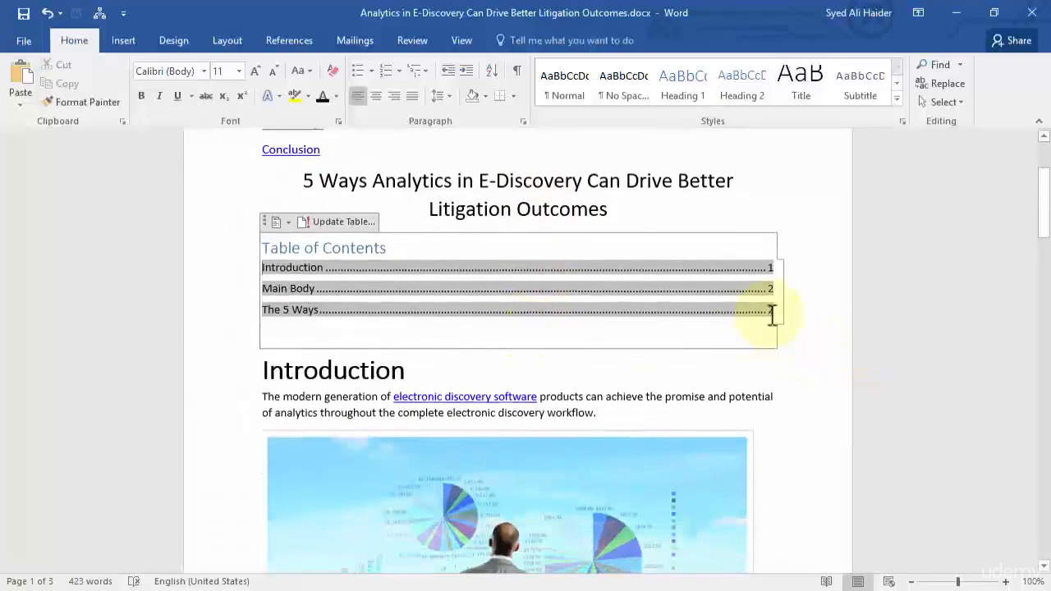
pyautogui.scroll(-15, 764, 319)
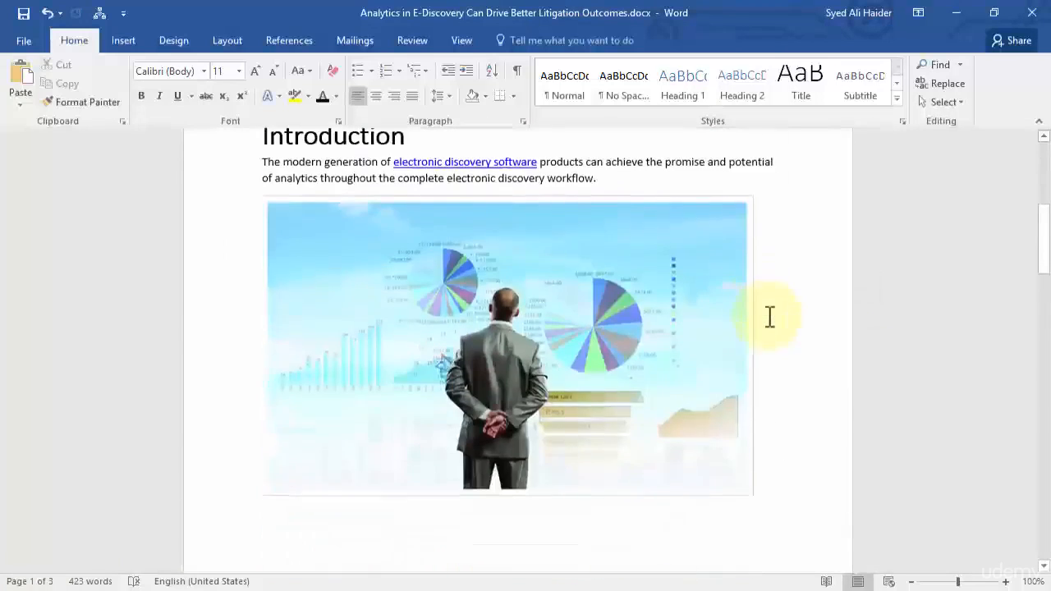
pyautogui.scroll(-2, 770, 317)
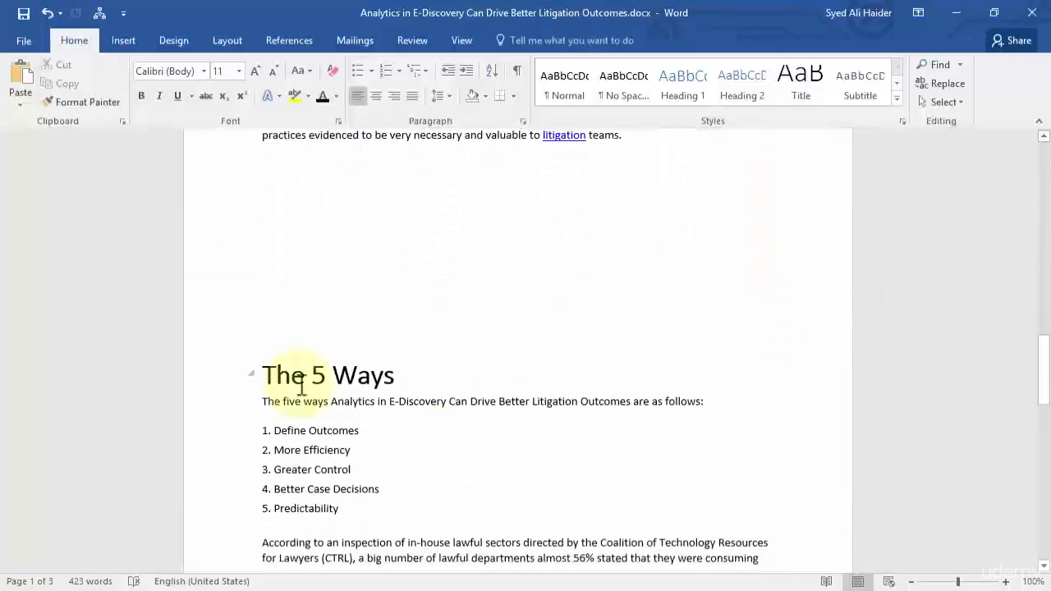
pyautogui.click(229, 390)
pyautogui.click(265, 379)
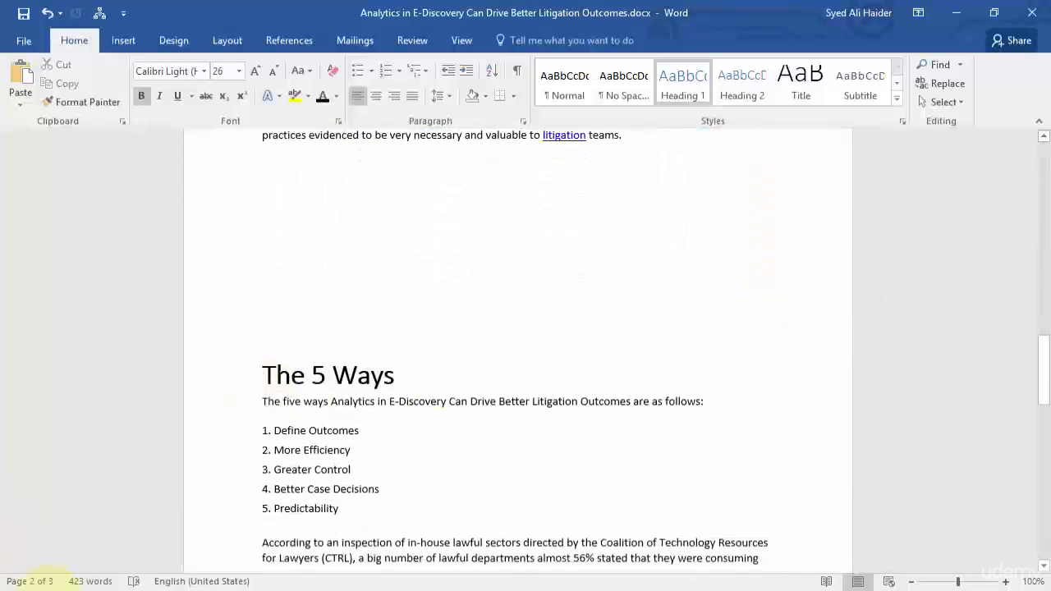
pyautogui.press('Return')
pyautogui.press('Return')
pyautogui.press('Return')
pyautogui.press('Return')
pyautogui.press('Return')
pyautogui.press('Return')
pyautogui.press('Return')
pyautogui.press('Return')
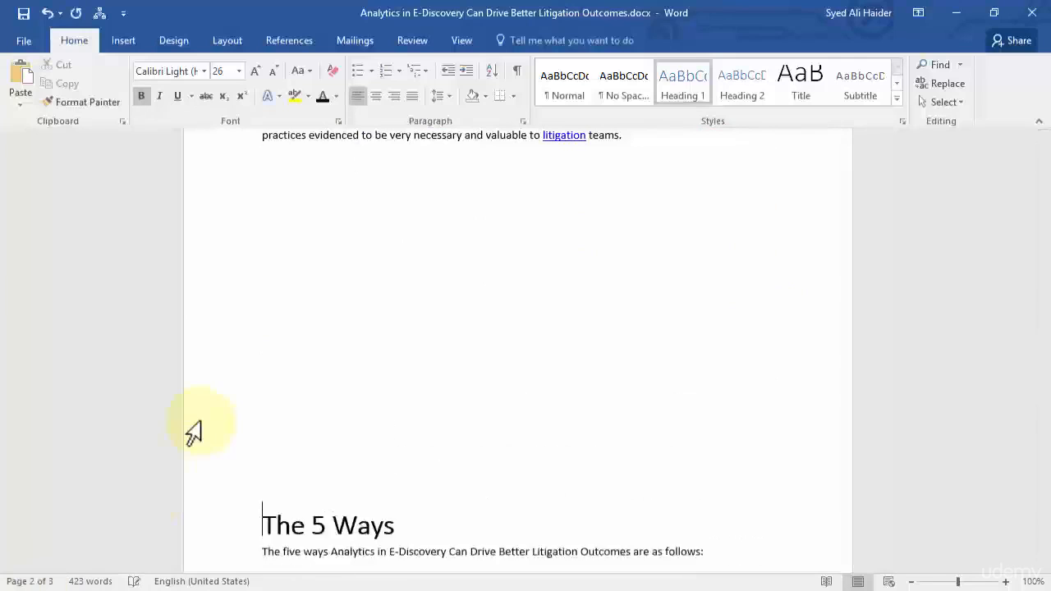
pyautogui.press('Return')
pyautogui.press('Return')
pyautogui.press('Return')
pyautogui.press('Return')
pyautogui.press('Return')
pyautogui.press('Return')
pyautogui.press('Return')
pyautogui.press('Return')
pyautogui.press('Return')
pyautogui.press('Return')
pyautogui.press('Return')
pyautogui.press('Return')
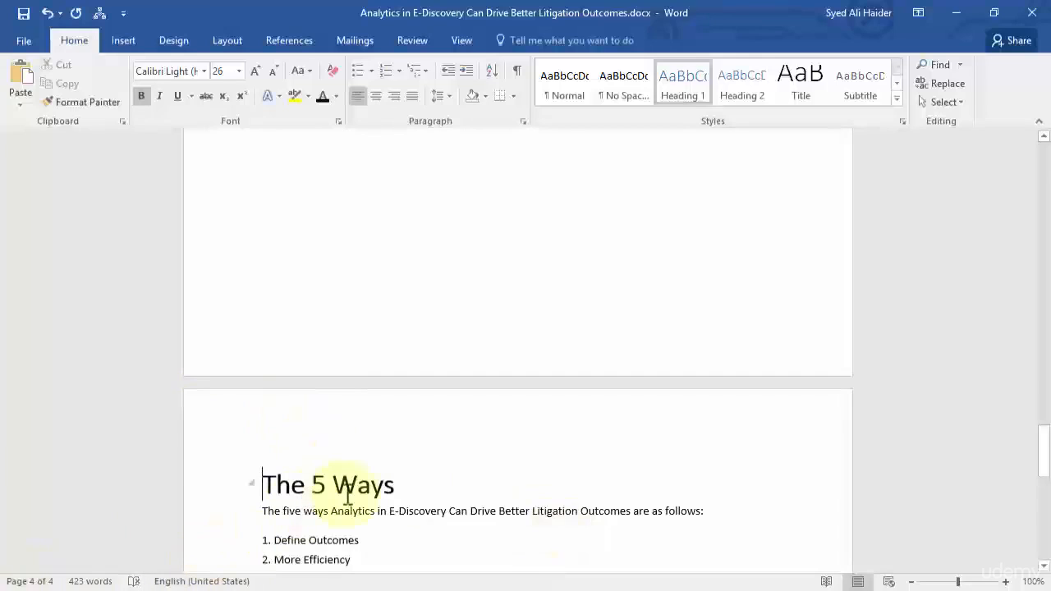
# Step: Update the entire table of contents so The 5 Ways entry matches its new page
pyautogui.scroll(5, 401, 481)
pyautogui.scroll(15, 411, 481)
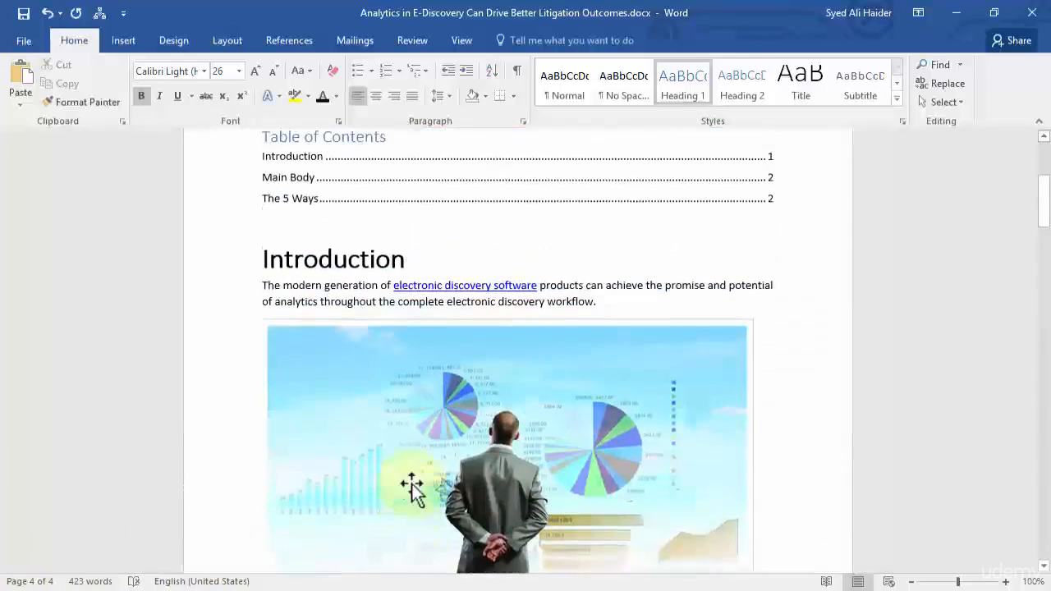
pyautogui.scroll(5, 410, 481)
pyautogui.click(324, 400)
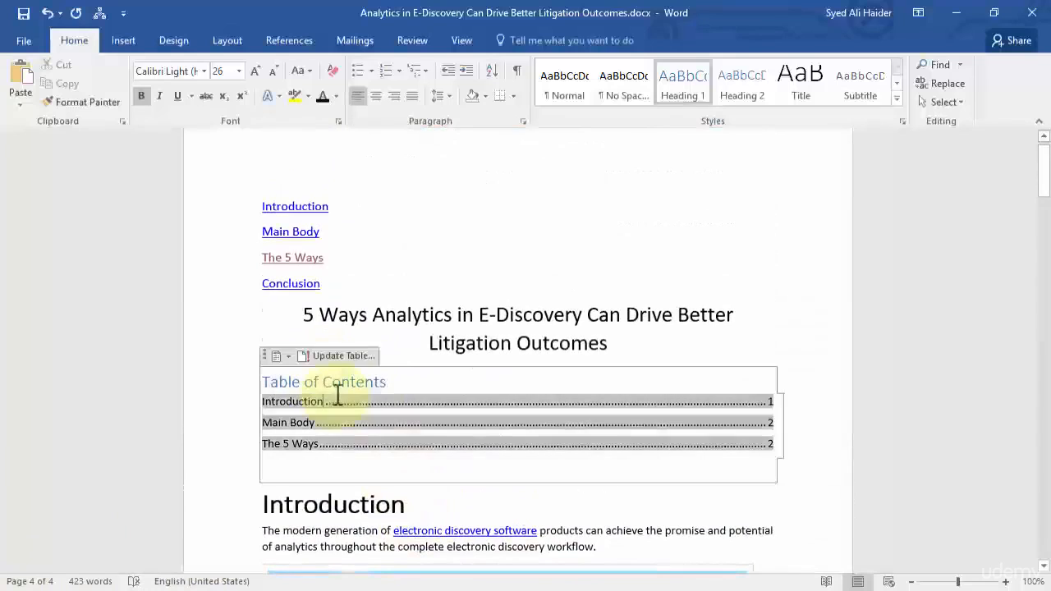
pyautogui.click(341, 355)
pyautogui.click(489, 302)
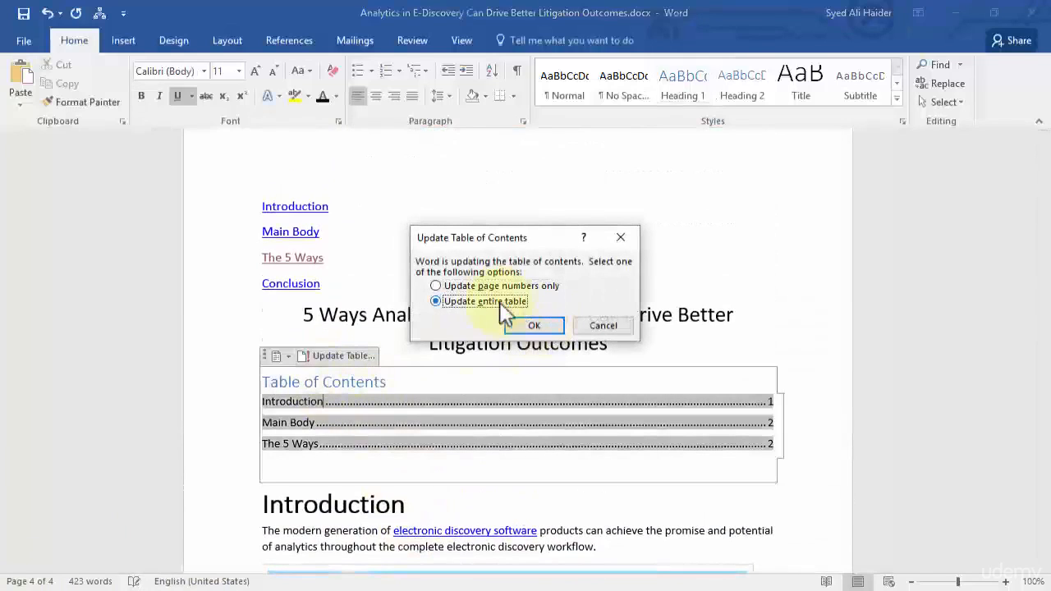
pyautogui.click(534, 327)
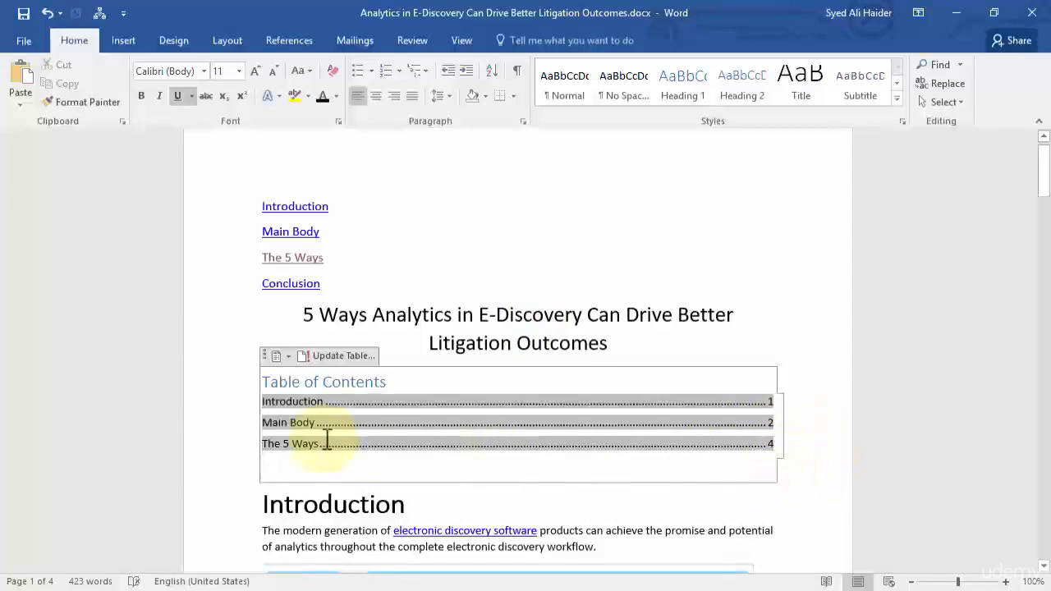
# Step: Add a new line reading "Email Threading" directly below the Main Body heading
pyautogui.scroll(-8, 443, 357)
pyautogui.scroll(-15, 457, 356)
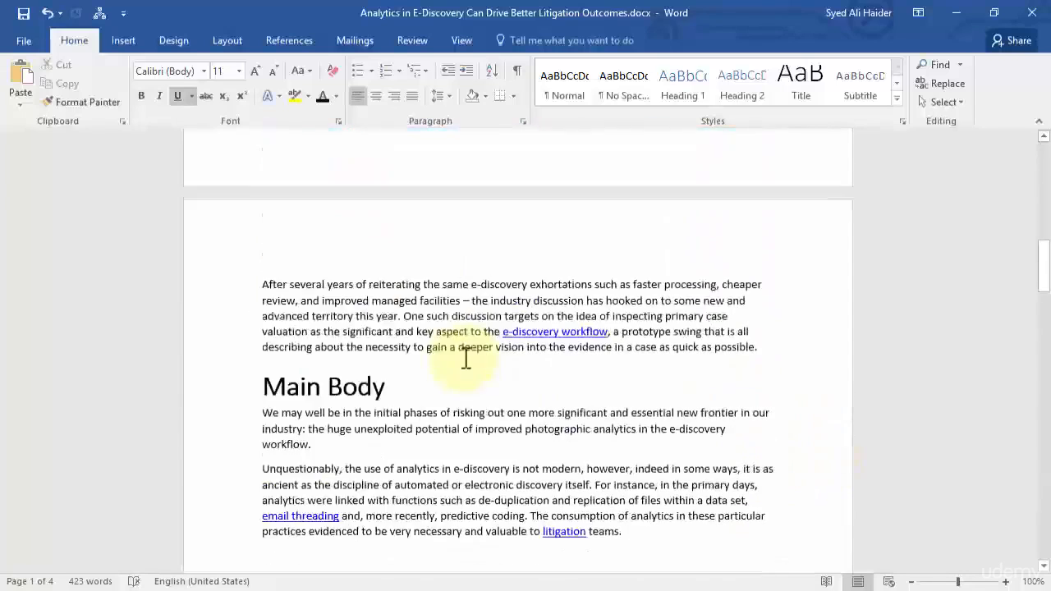
pyautogui.scroll(3, 451, 340)
pyautogui.click(459, 276)
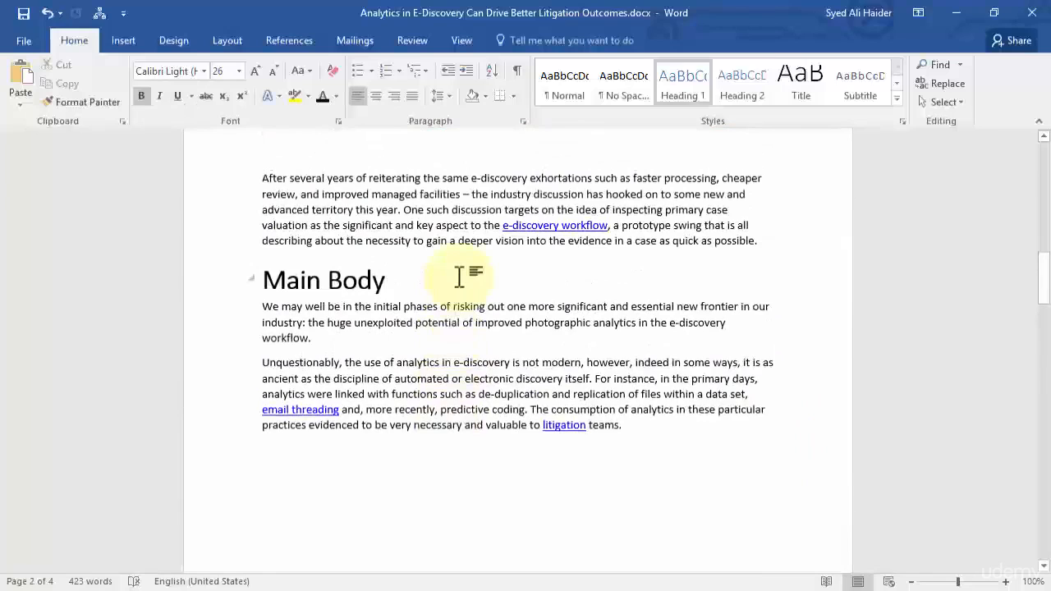
pyautogui.press('Return')
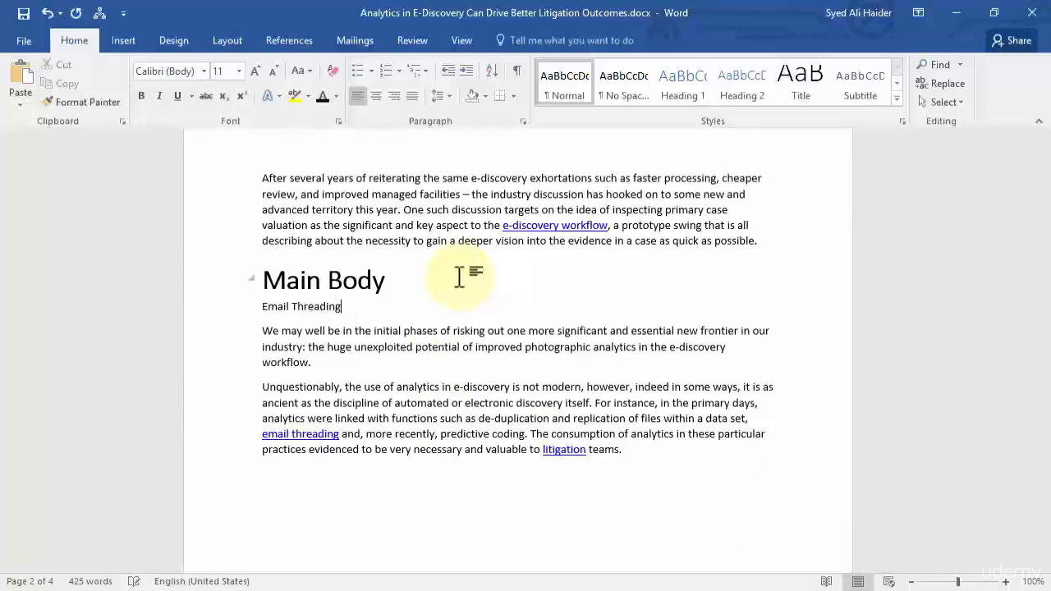
# Step: Format the Email Threading line with the Heading 2 style in bold, black, 14 pt text
pyautogui.click(223, 323)
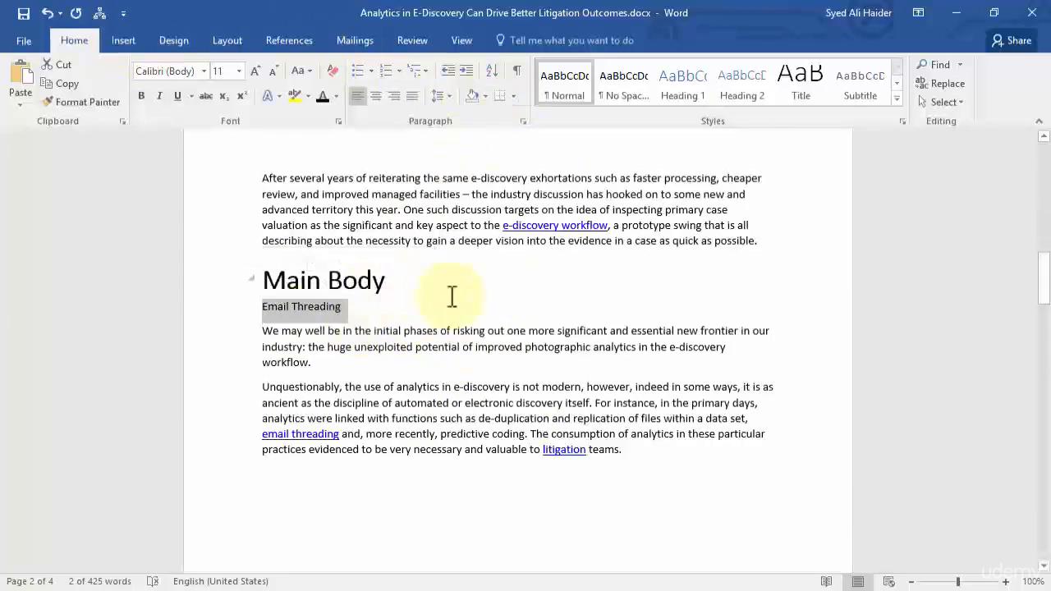
pyautogui.click(741, 95)
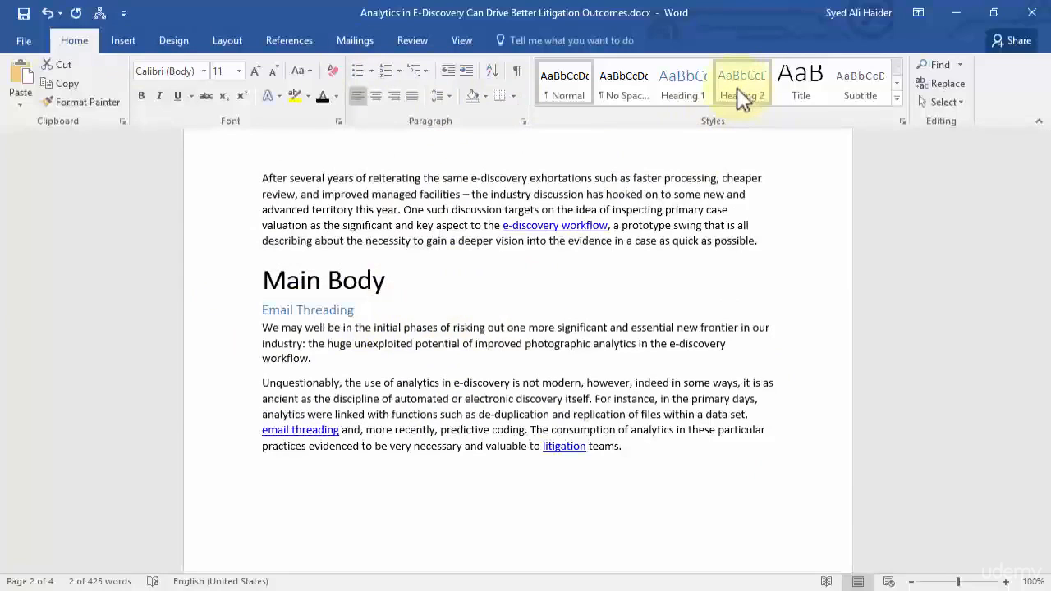
pyautogui.click(749, 97)
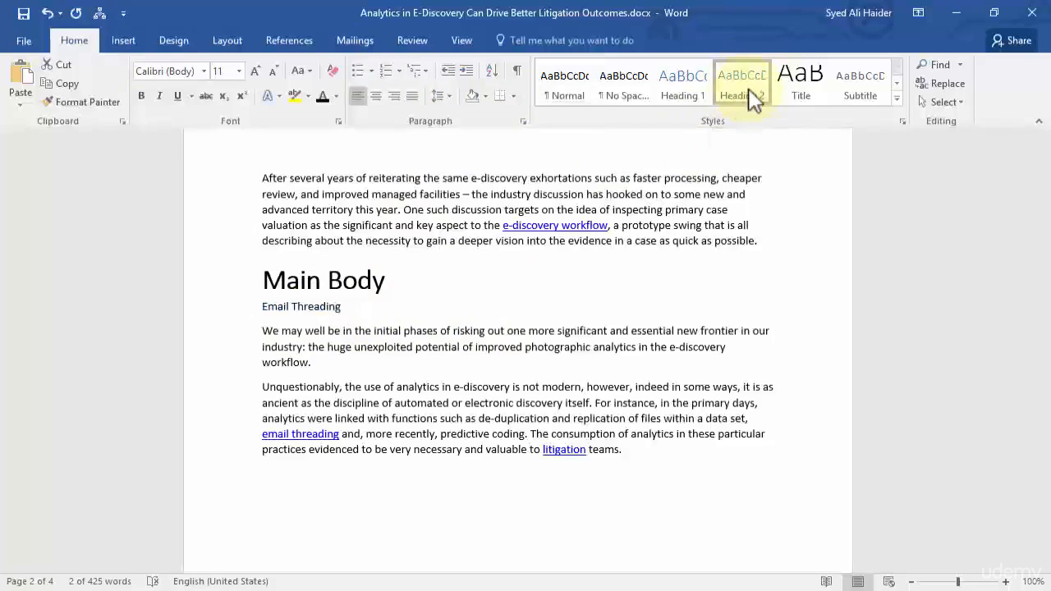
pyautogui.click(253, 71)
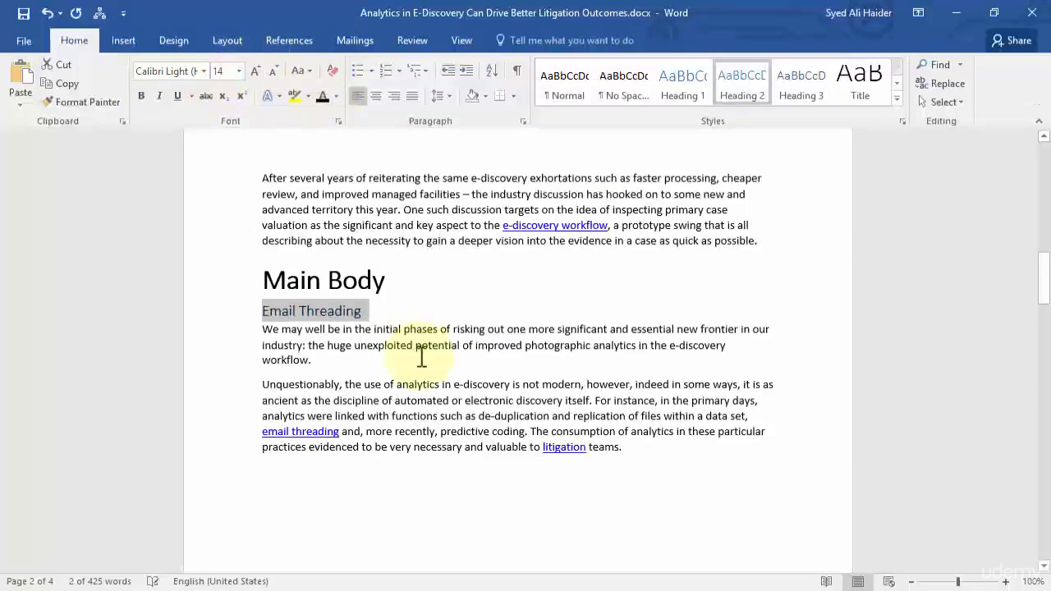
pyautogui.click(398, 320)
pyautogui.tripleClick(266, 315)
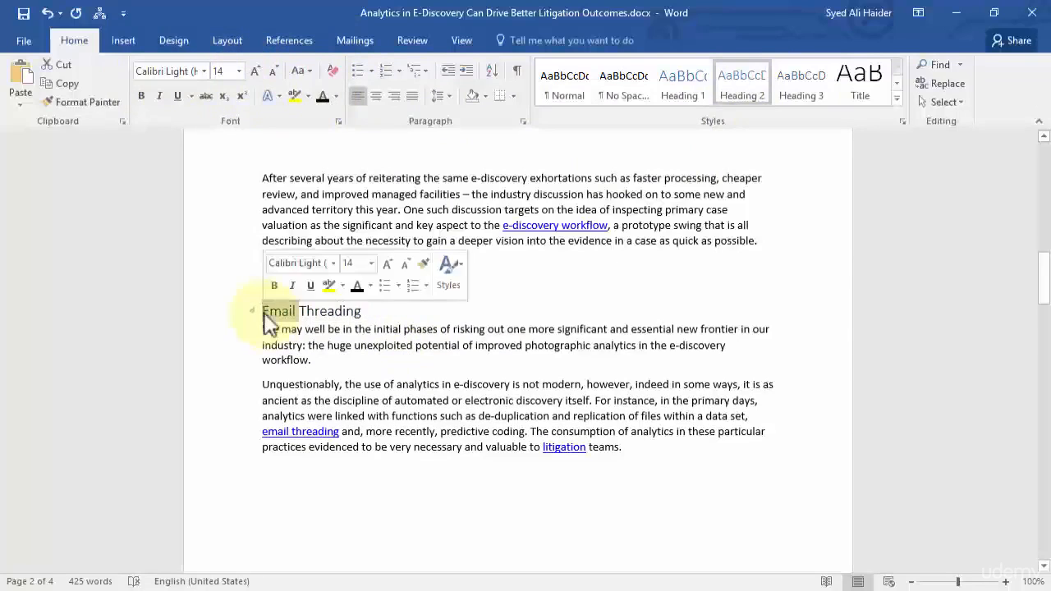
pyautogui.click(141, 96)
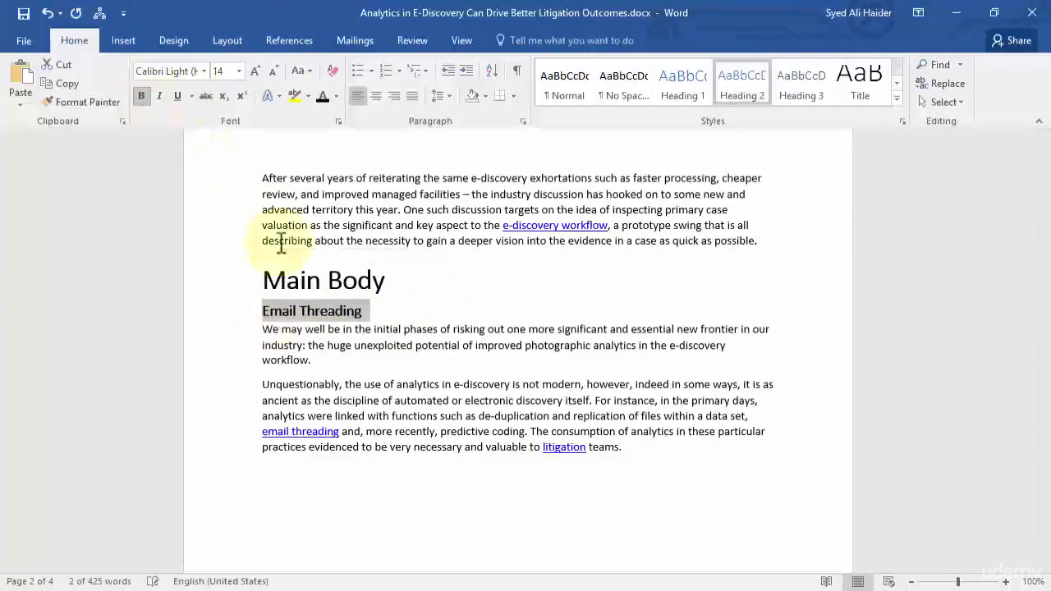
pyautogui.click(397, 310)
# Step: Update the entire table of contents to include the Email Threading subheading, and leave the table deselected
pyautogui.scroll(15, 396, 310)
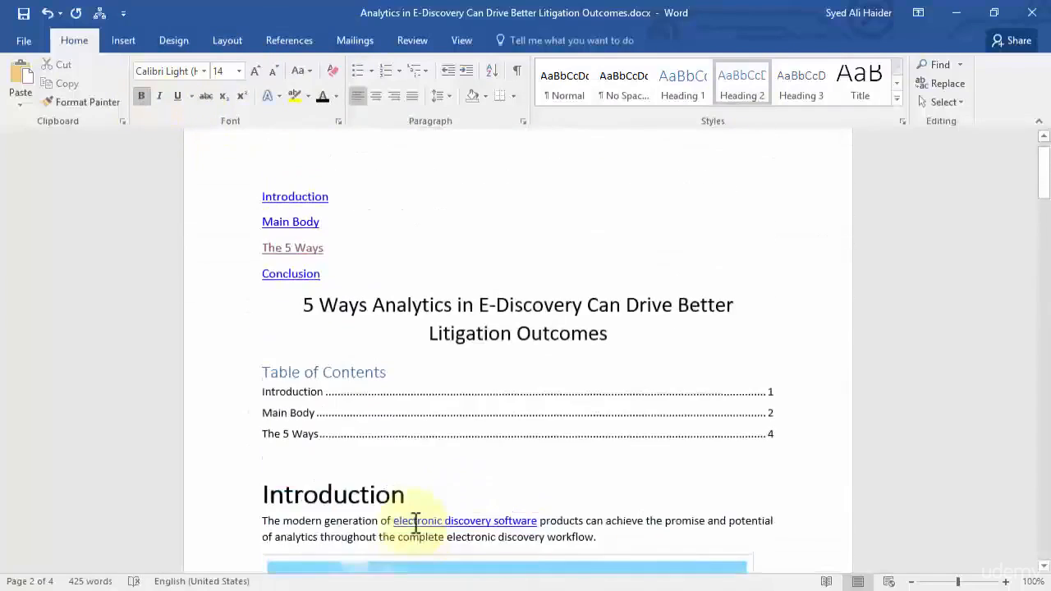
pyautogui.click(350, 403)
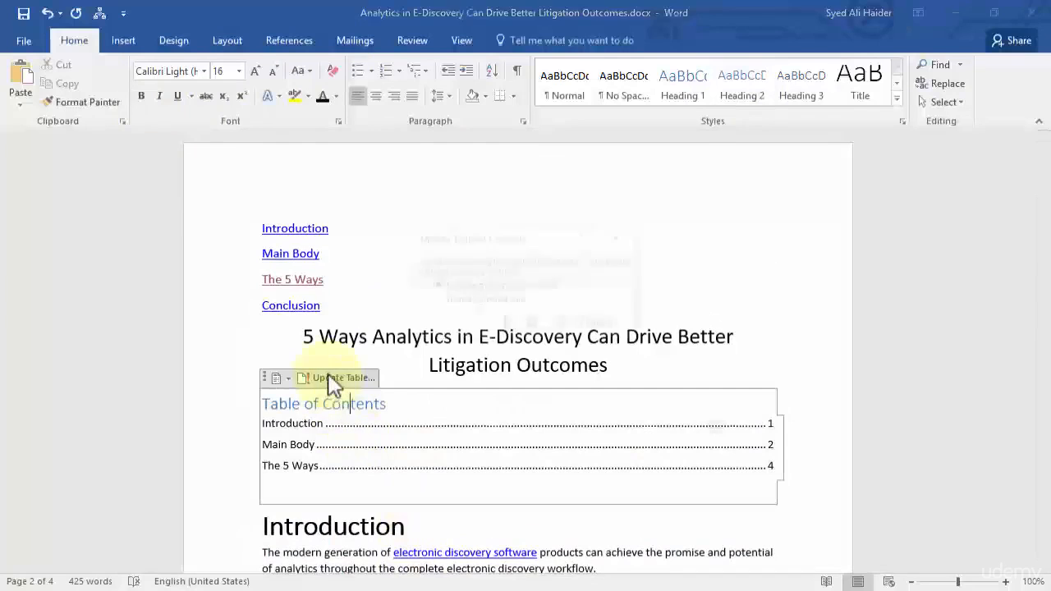
pyautogui.click(333, 378)
pyautogui.click(486, 302)
pyautogui.click(540, 328)
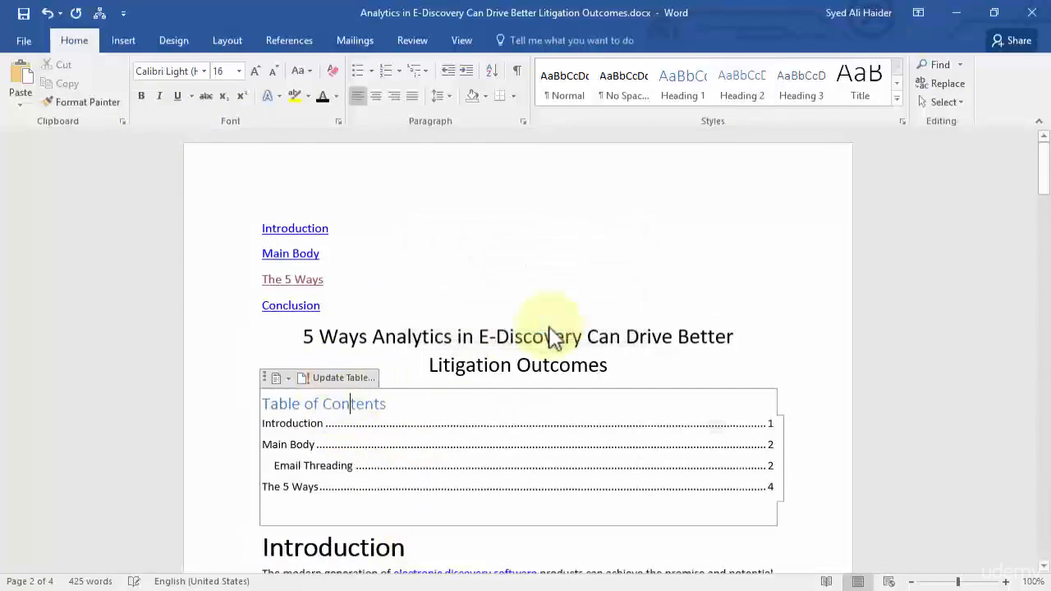
pyautogui.scroll(-3, 300, 423)
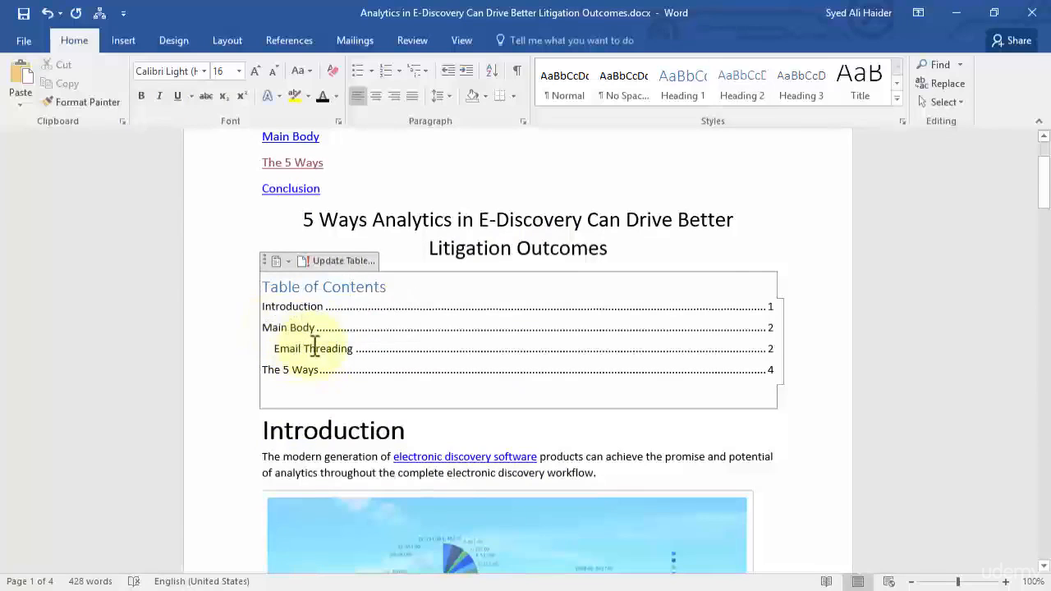
pyautogui.scroll(1, 819, 376)
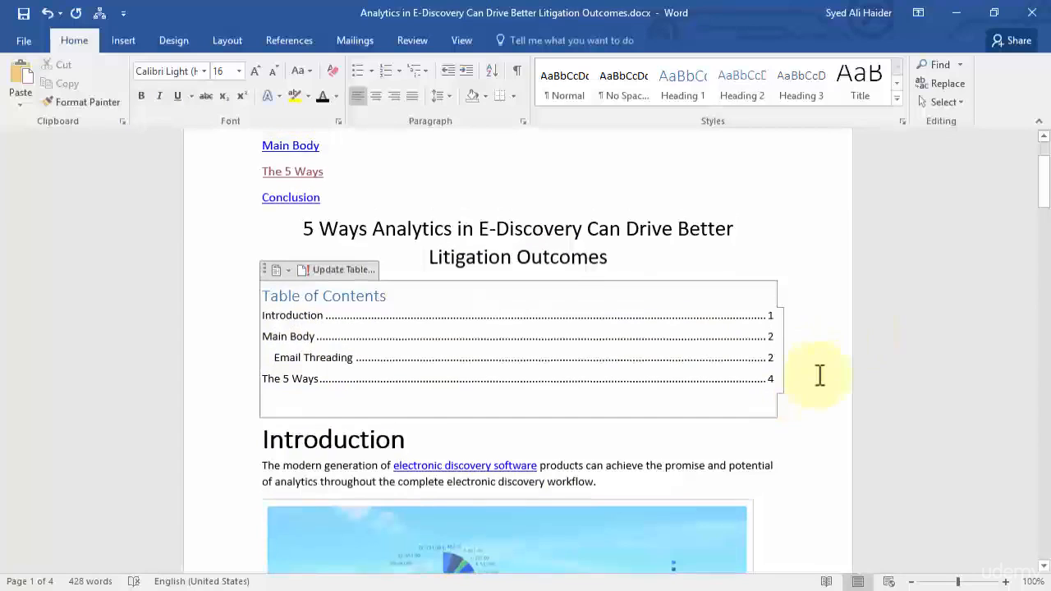
pyautogui.click(819, 375)
pyautogui.click(816, 288)
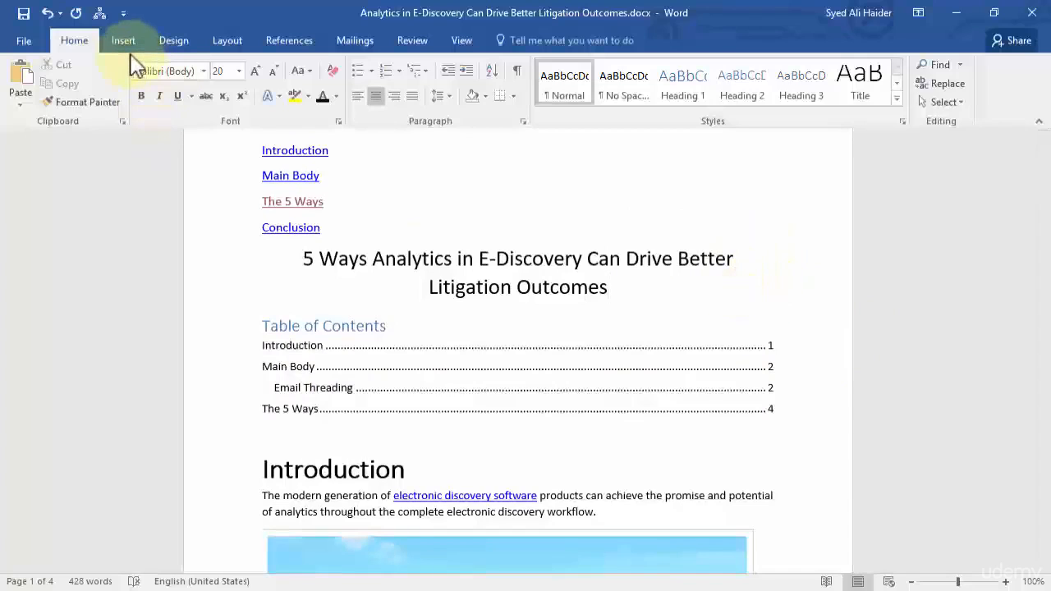
# Step: Open the Custom Table of Contents settings for the document
pyautogui.click(289, 40)
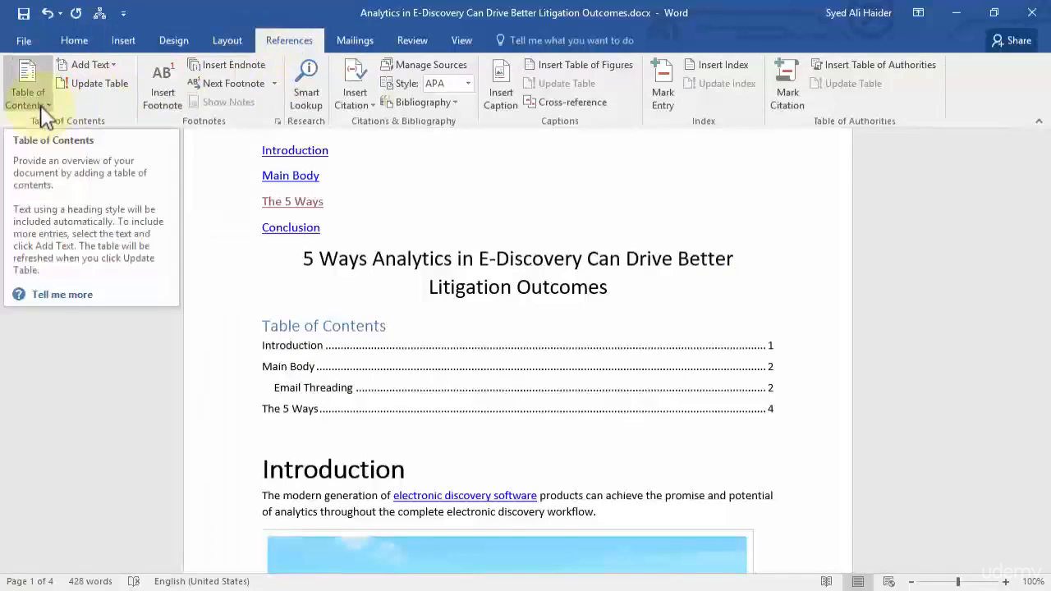
pyautogui.scroll(2, 336, 238)
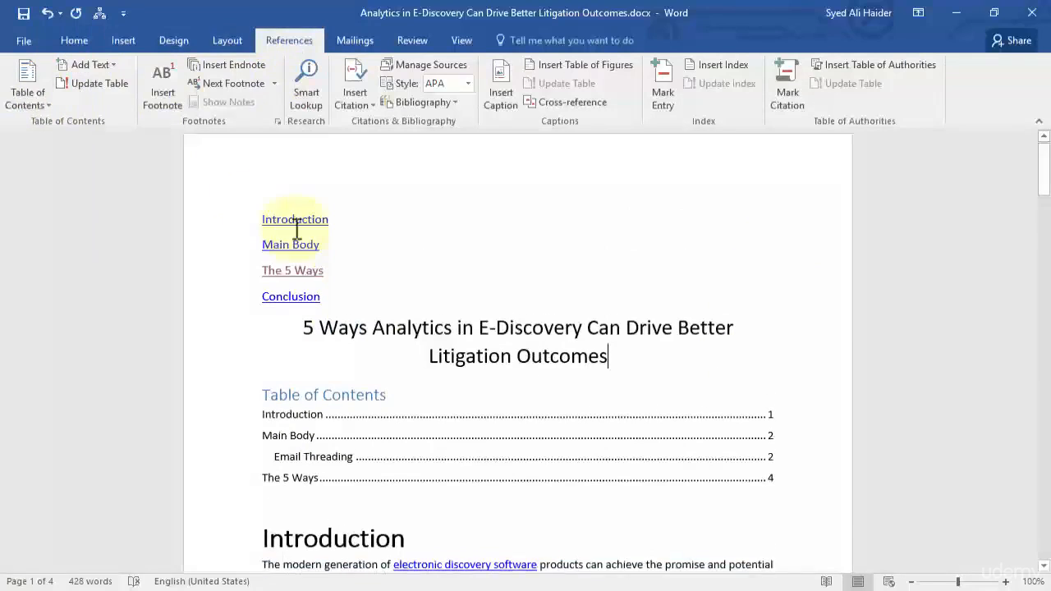
pyautogui.click(45, 109)
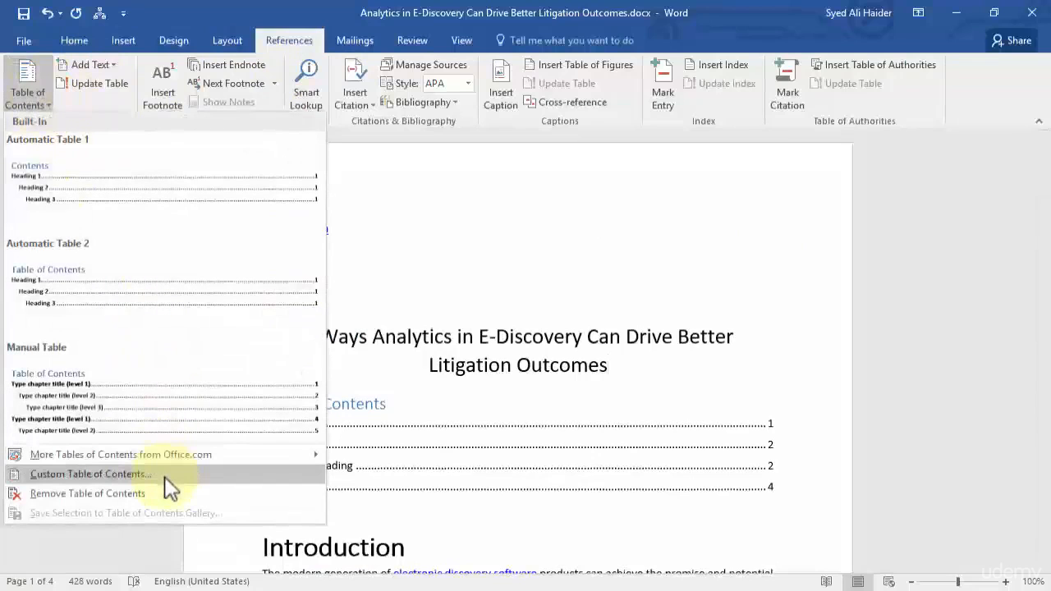
pyautogui.click(90, 474)
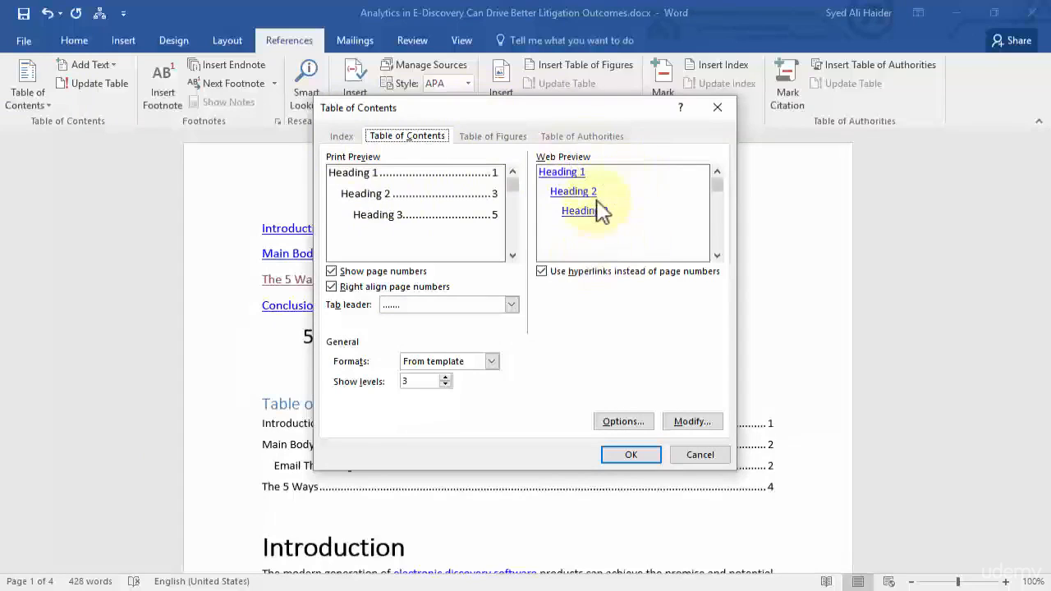
# Step: Toggle the hyperlinks, page numbers and right alignment options off and back on to compare the table previews
pyautogui.click(544, 272)
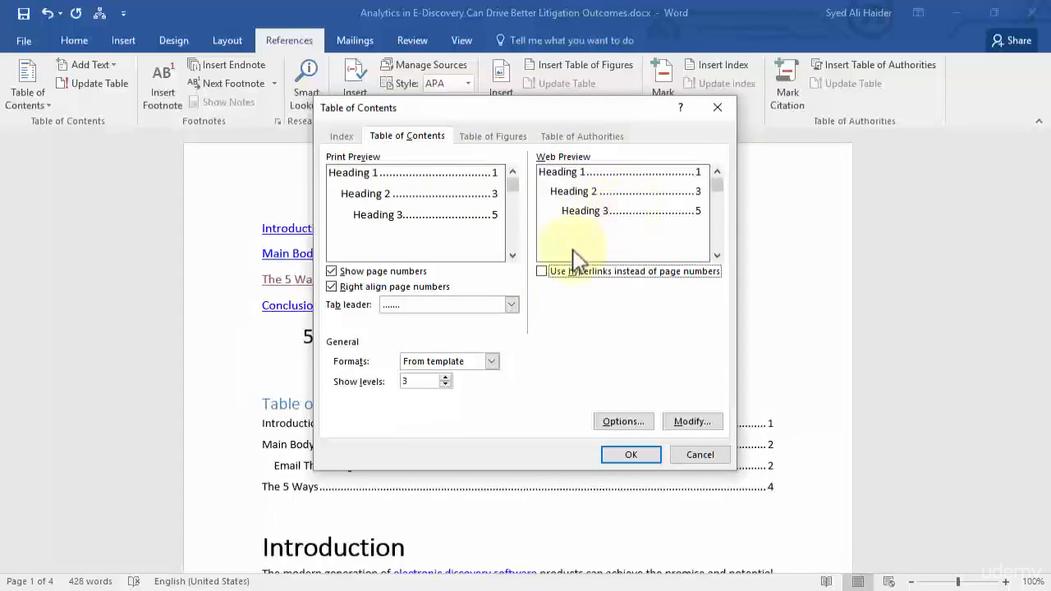
pyautogui.click(542, 272)
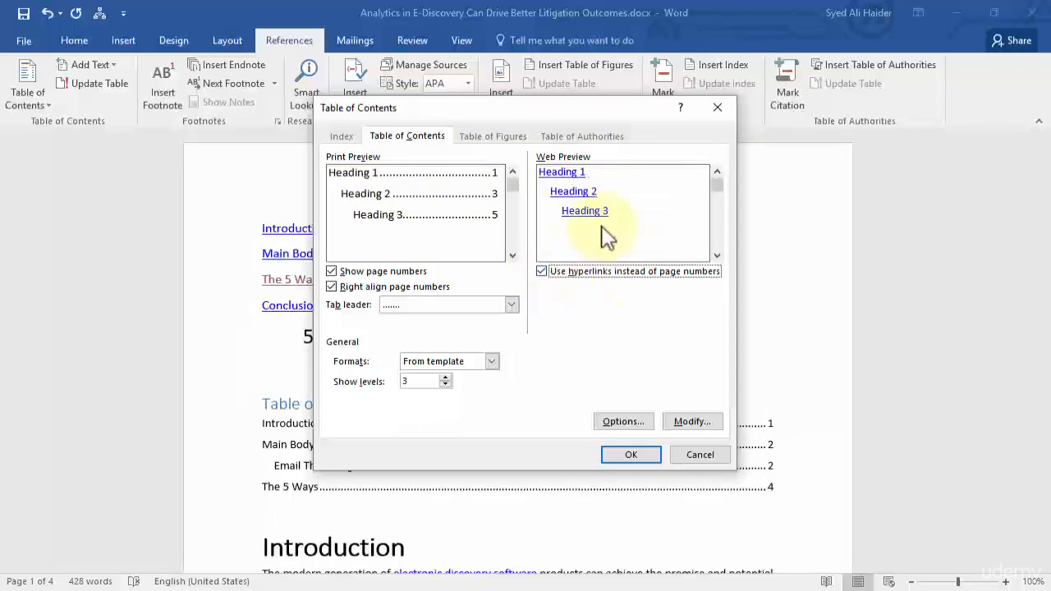
pyautogui.click(374, 273)
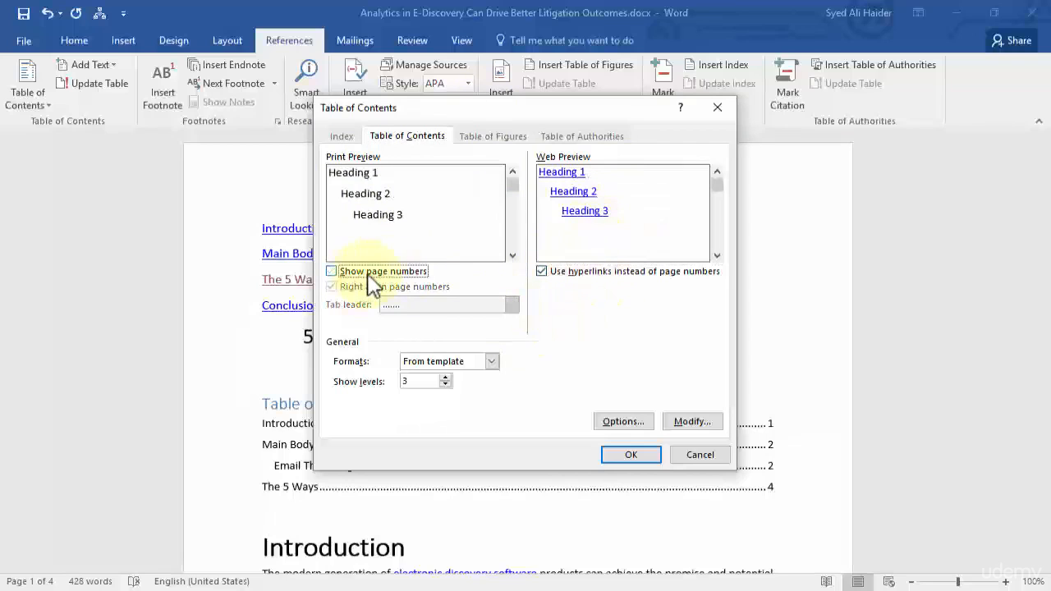
pyautogui.click(388, 273)
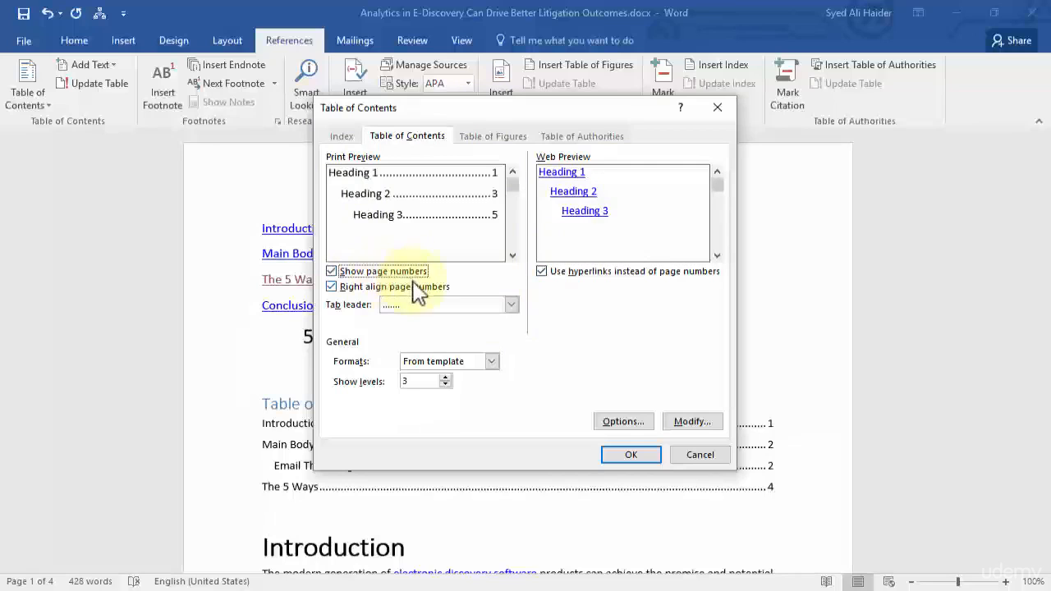
pyautogui.click(405, 286)
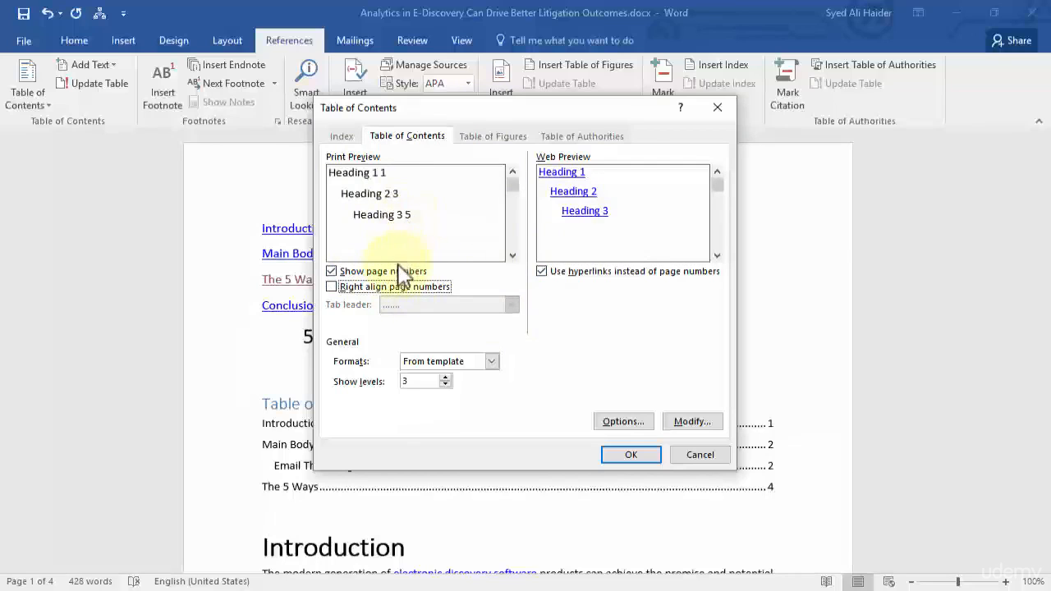
pyautogui.click(417, 291)
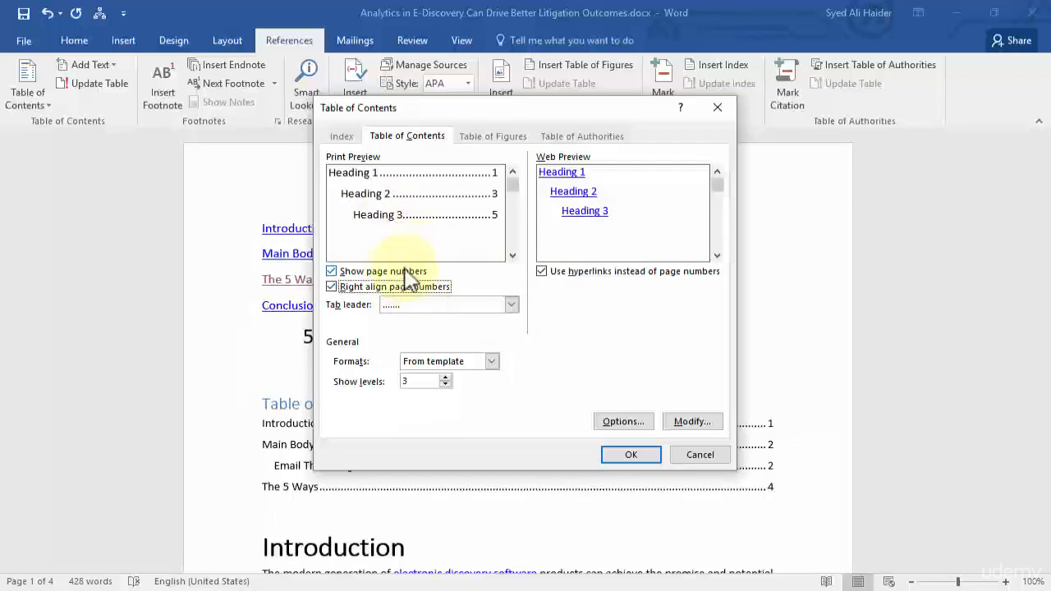
# Step: Try a dashed tab leader for the table of contents, and choose the Formal format
pyautogui.click(510, 307)
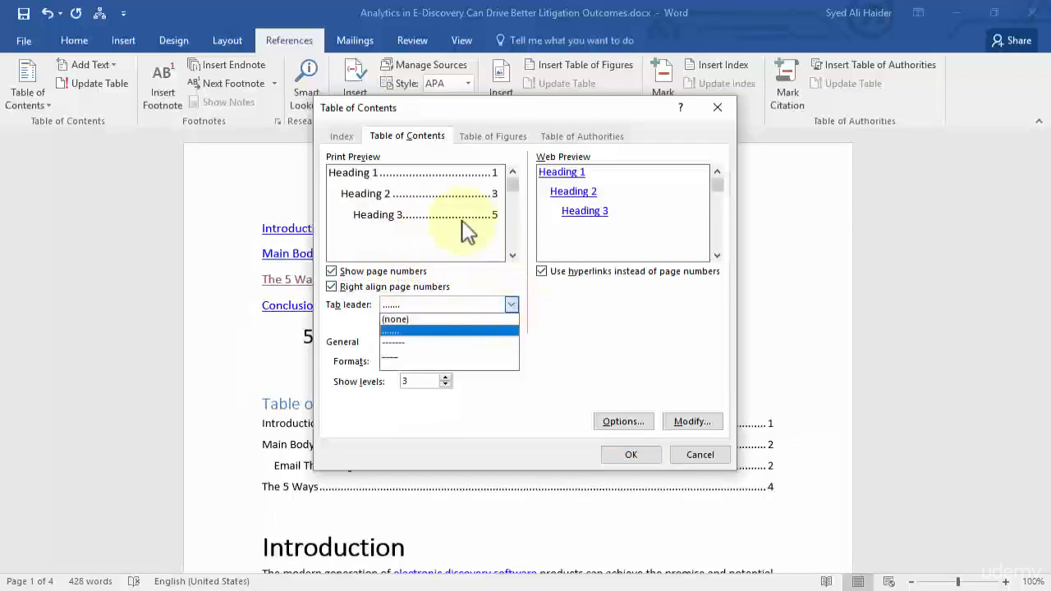
pyautogui.click(460, 343)
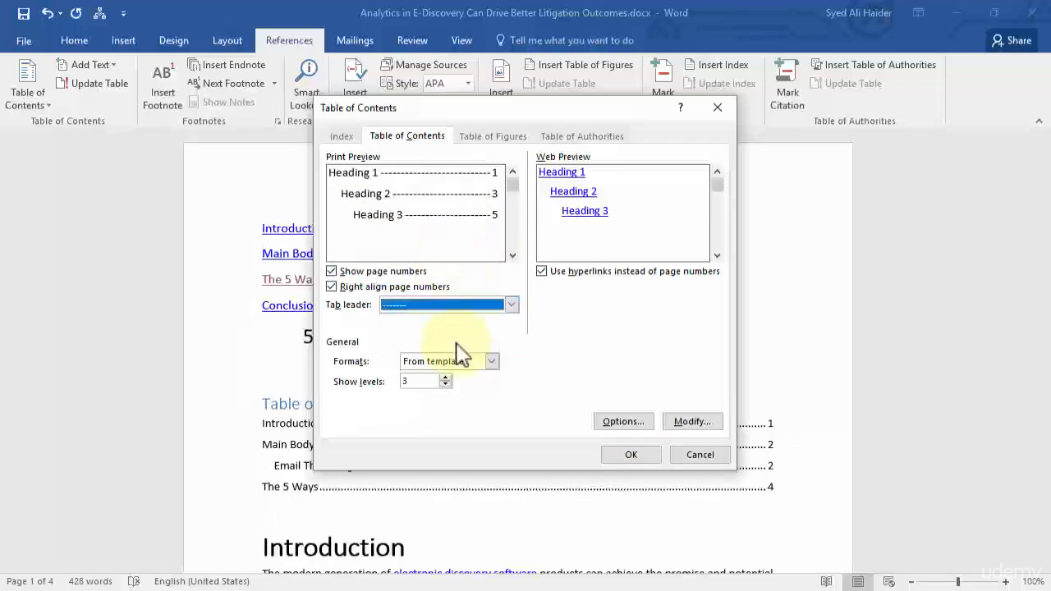
pyautogui.click(492, 362)
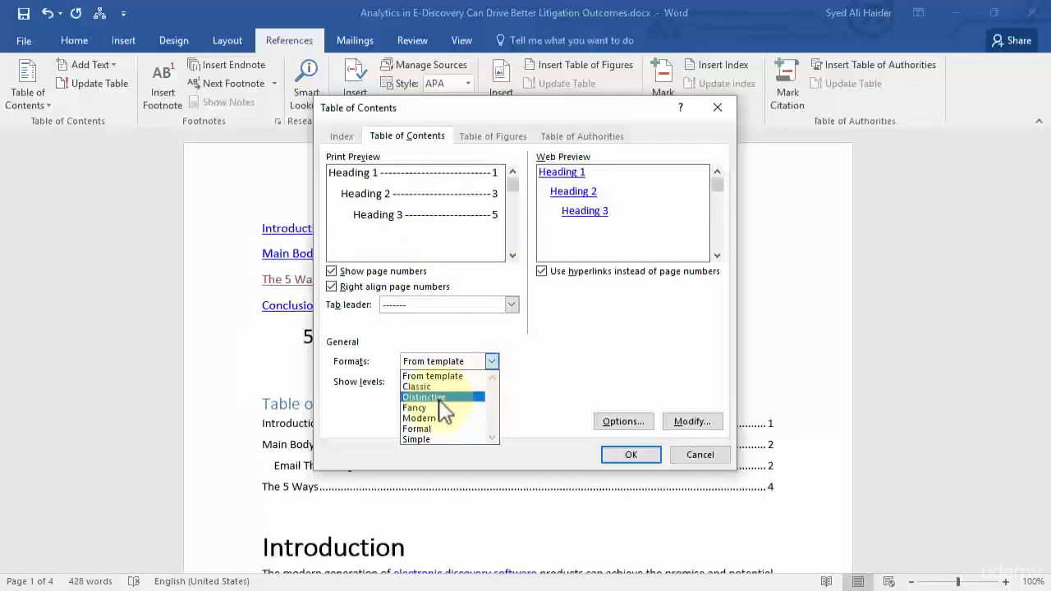
pyautogui.click(455, 428)
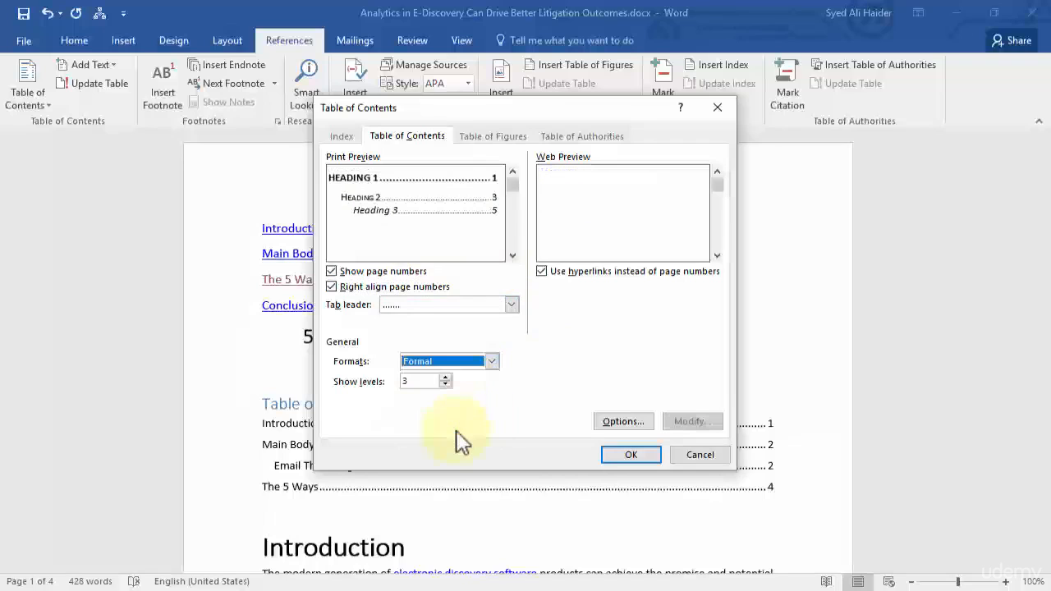
# Step: Raise the number of levels shown in the table of contents to 7, and reduce it to 4
pyautogui.click(445, 378)
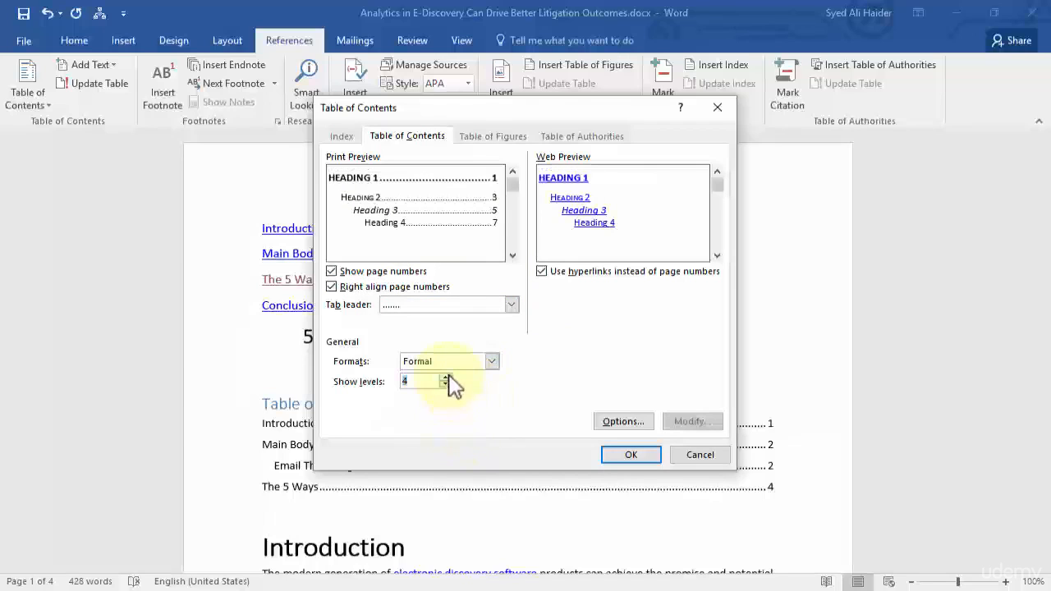
pyautogui.click(445, 378)
pyautogui.click(445, 377)
pyautogui.click(445, 378)
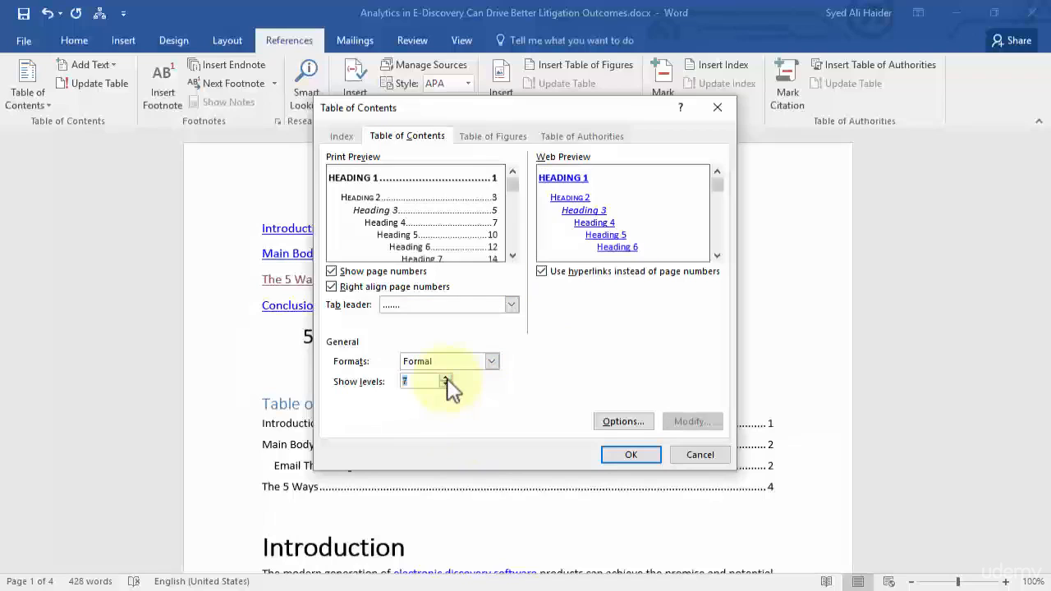
pyautogui.click(445, 384)
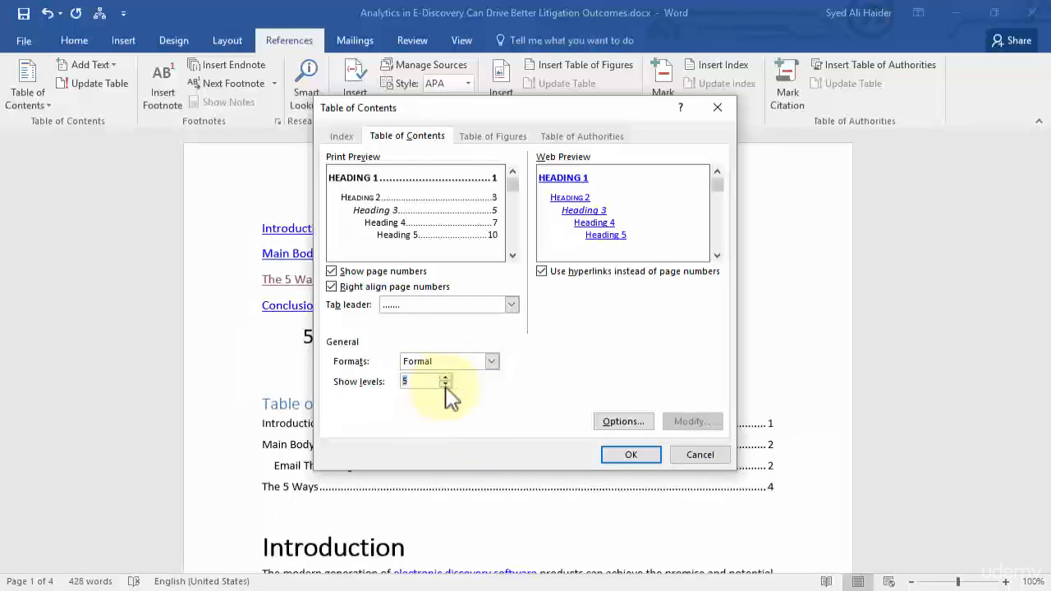
pyautogui.click(444, 385)
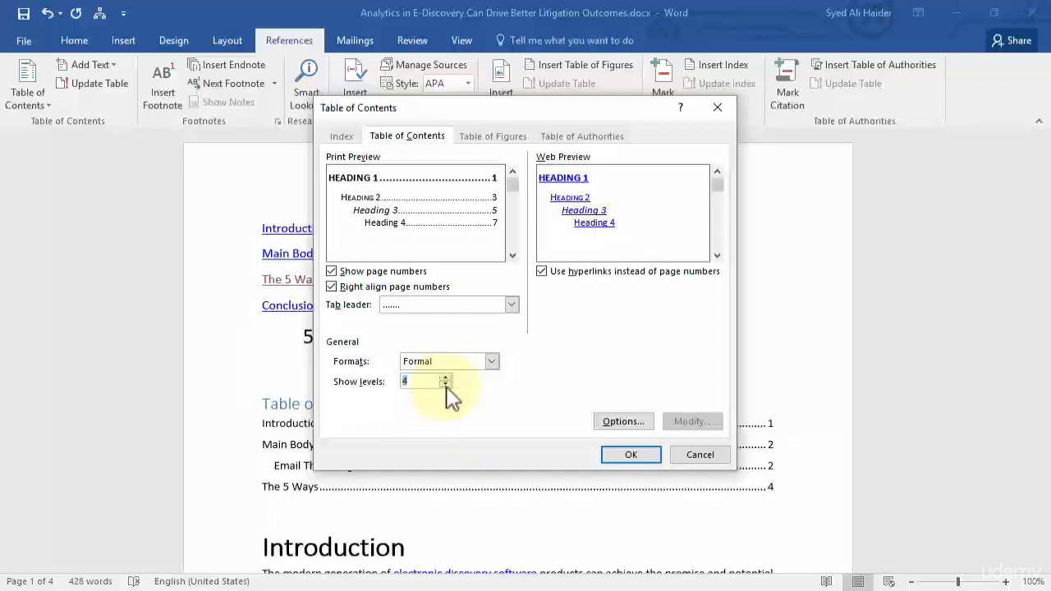
# Step: In the table of contents options, assign TOC levels 5 and 6 to Heading 5 and Heading 6, and enable table entry fields
pyautogui.click(625, 423)
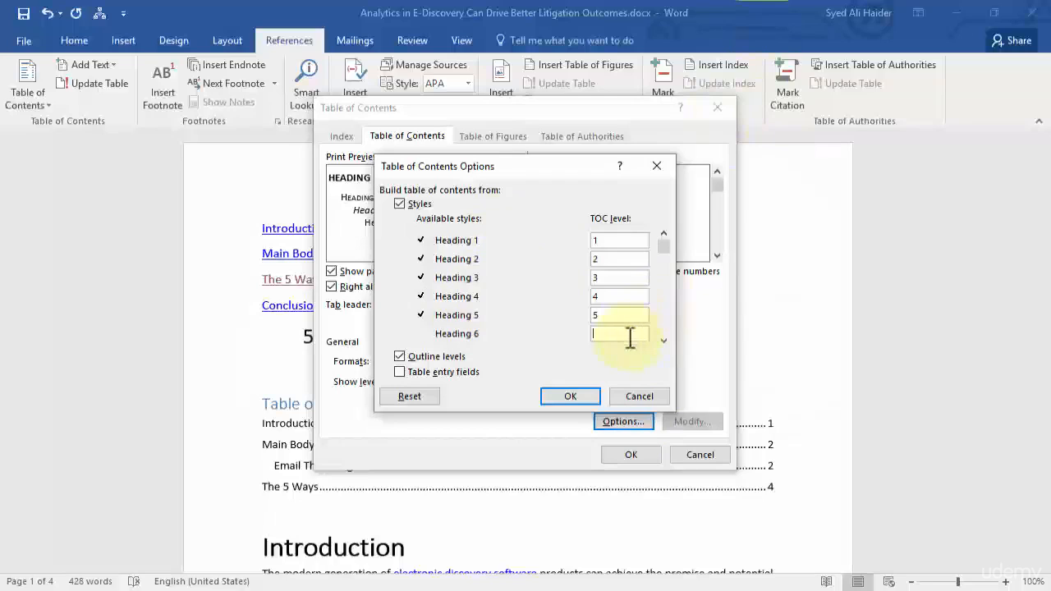
pyautogui.click(446, 359)
pyautogui.click(448, 360)
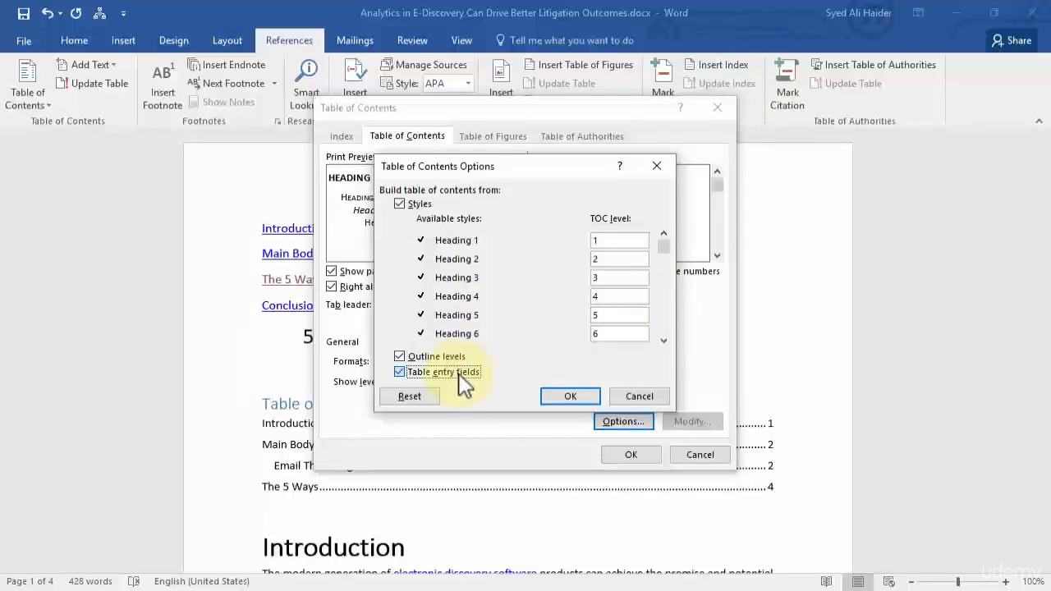
pyautogui.click(572, 394)
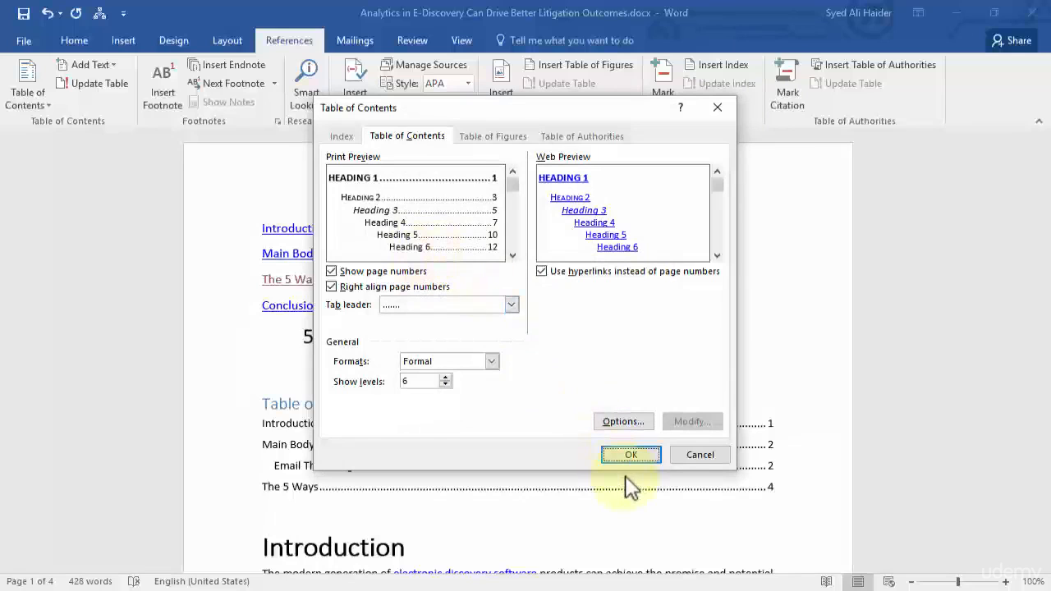
# Step: Apply the custom settings, replace the existing table of contents, and check the reformatted entries
pyautogui.click(631, 455)
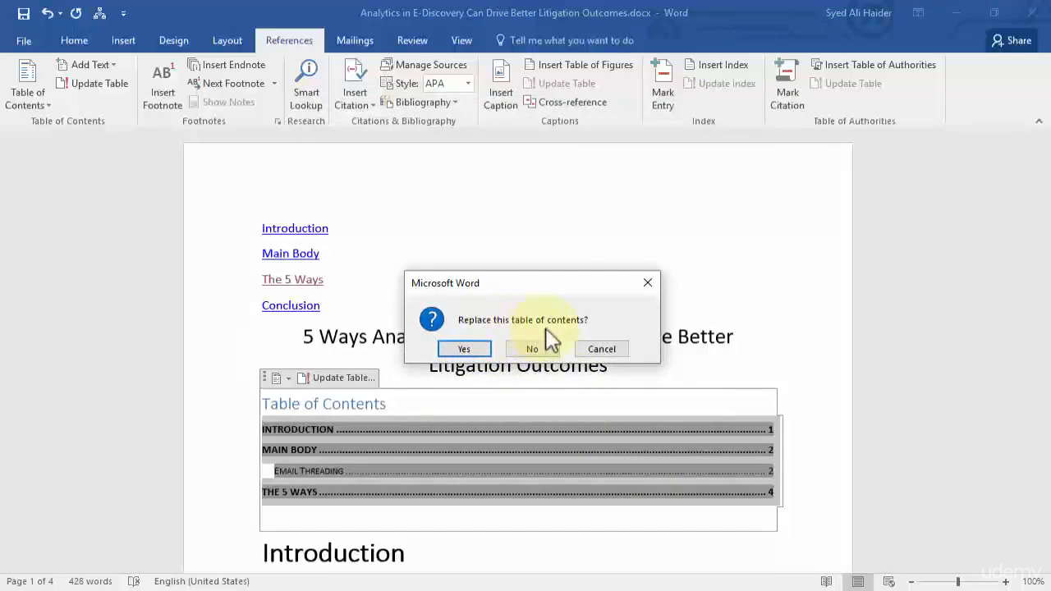
pyautogui.click(468, 350)
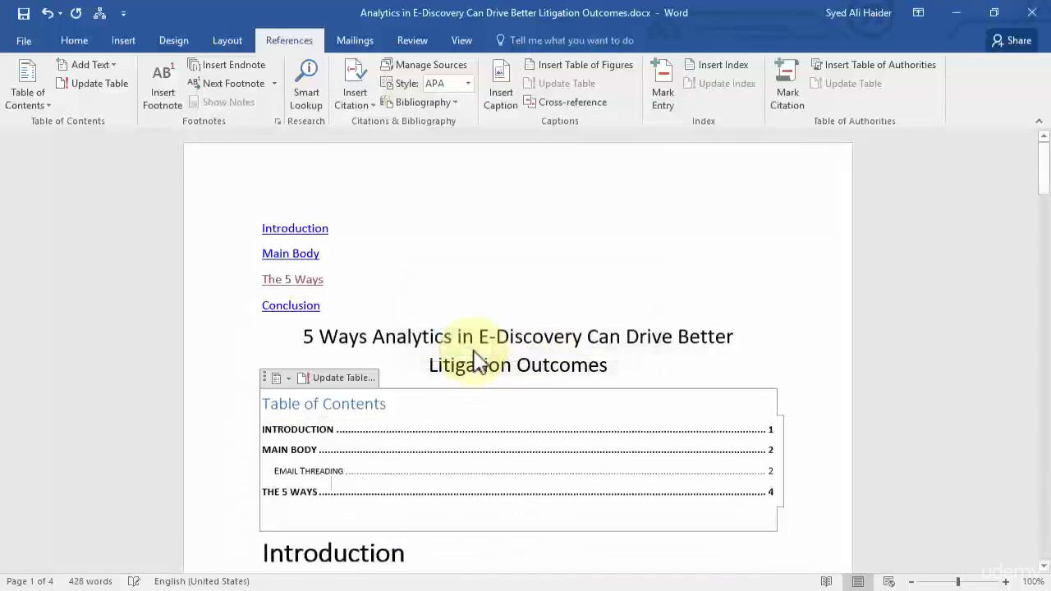
pyautogui.scroll(-3, 433, 411)
pyautogui.click(806, 333)
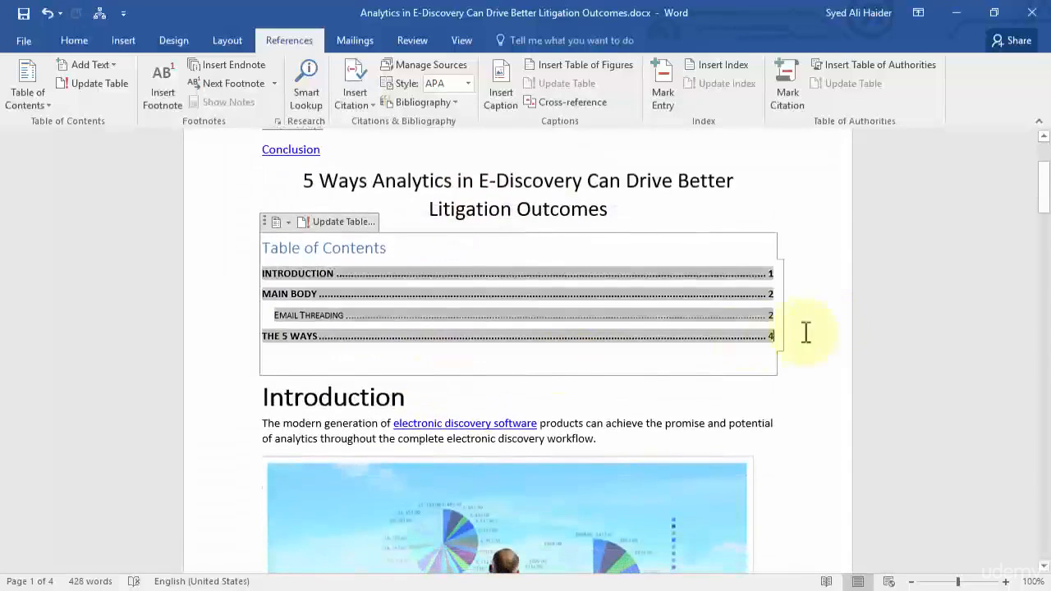
pyautogui.click(313, 316)
pyautogui.scroll(1, 361, 314)
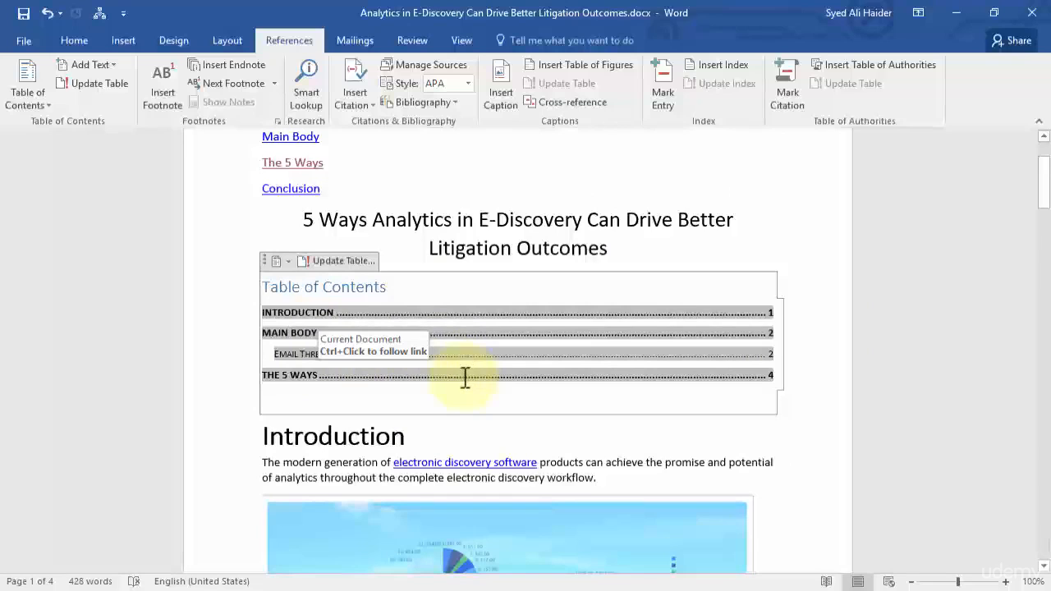
# Step: View the built-in and custom table of contents choices, and close the list without choosing one
pyautogui.click(76, 42)
pyautogui.click(287, 45)
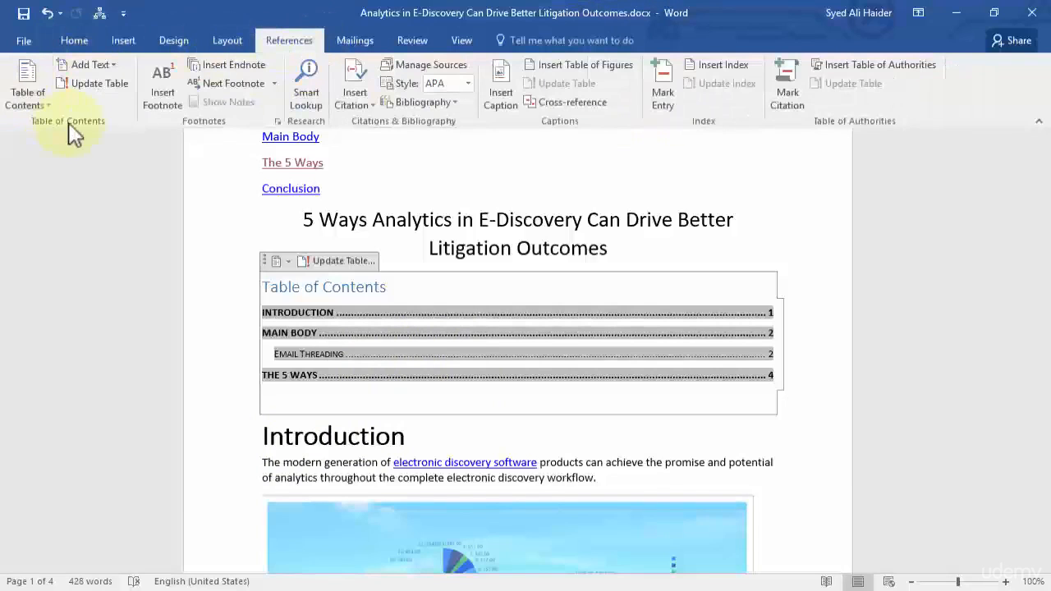
pyautogui.click(32, 94)
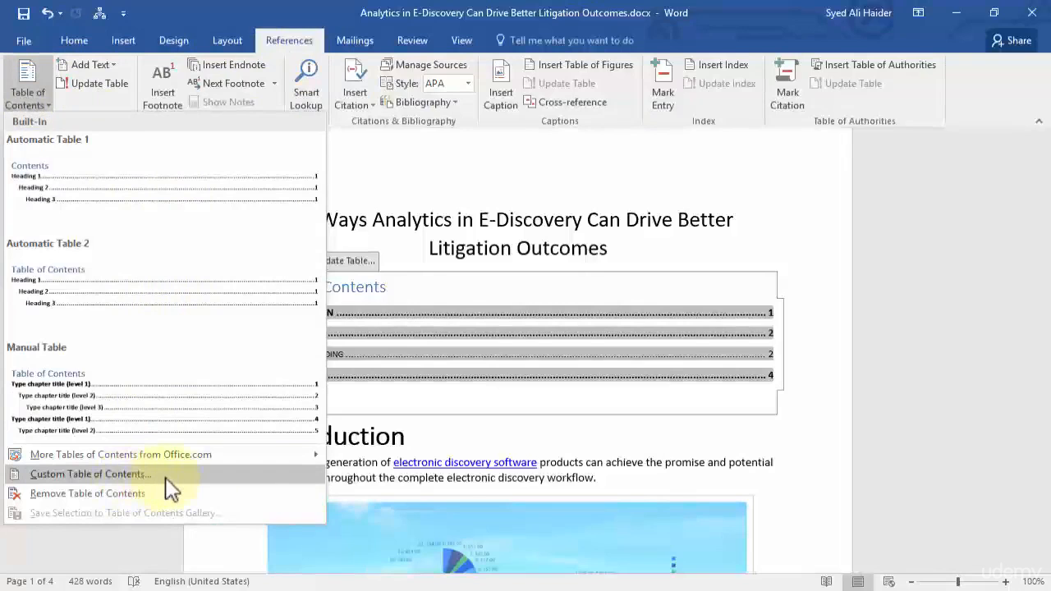
pyautogui.click(824, 462)
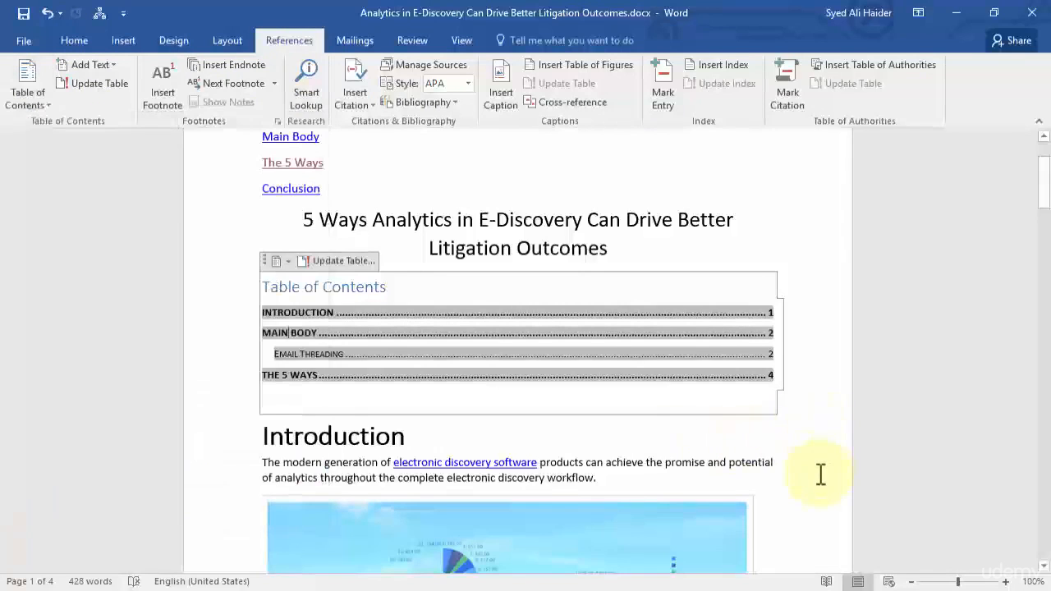